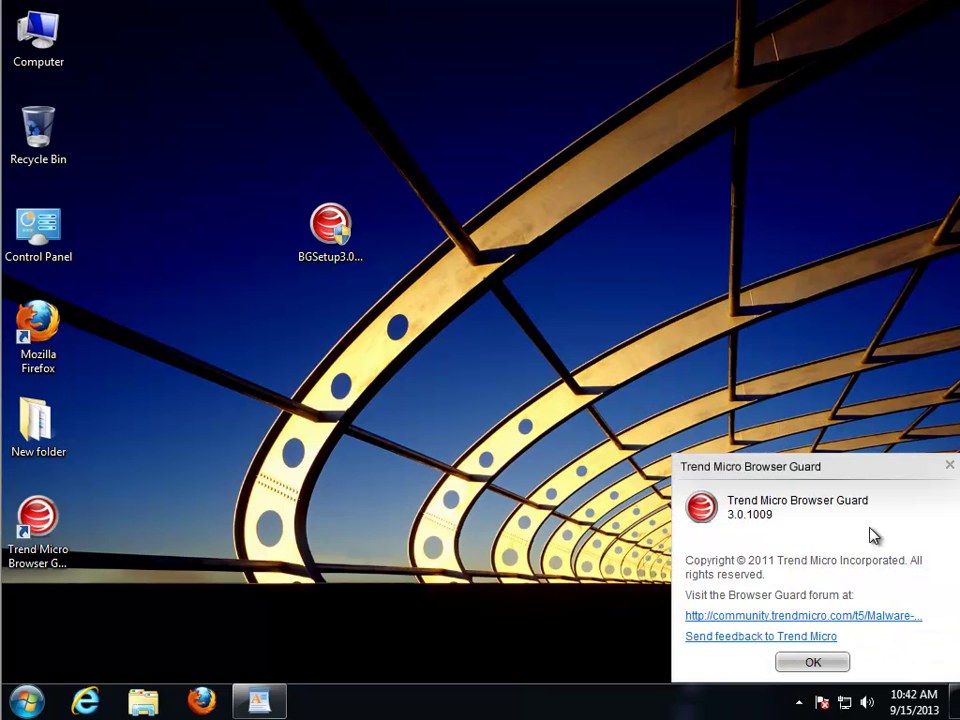
Step: Close the Browser Guard about box and read the numbered instructions in the open How to Uninstall... document
click(825, 664)
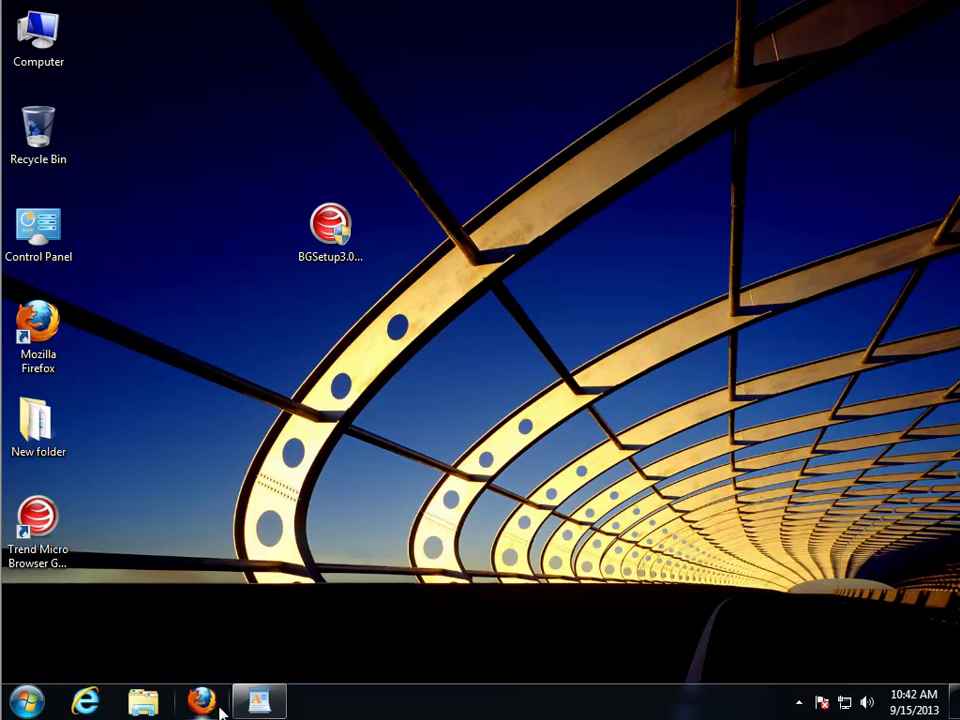
click(242, 681)
drag(615, 274, 237, 246)
drag(505, 345, 189, 306)
scroll(614, 316, down, 3)
drag(636, 304, 163, 268)
drag(571, 432, 204, 333)
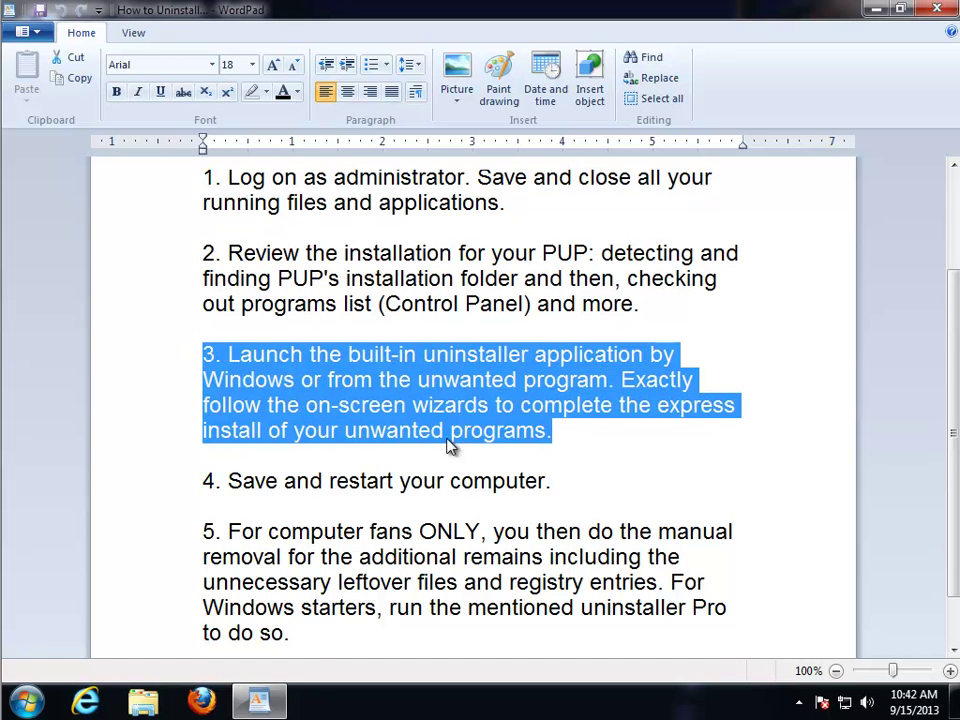
scroll(428, 441, down, 1)
drag(568, 416, 181, 420)
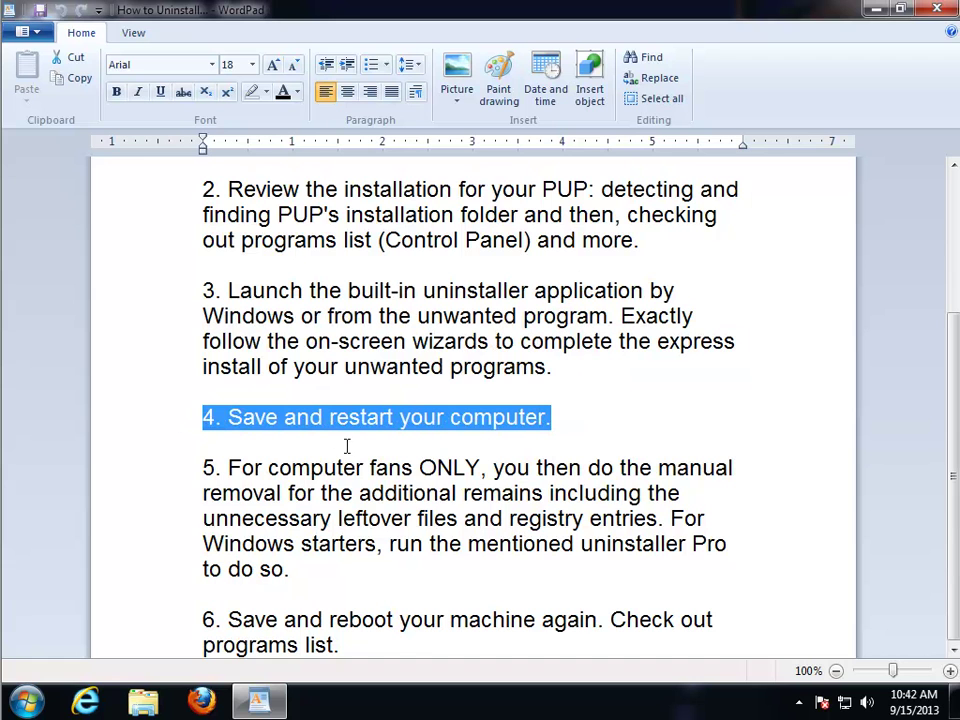
drag(319, 556, 157, 469)
drag(342, 645, 228, 621)
scroll(661, 452, up, 3)
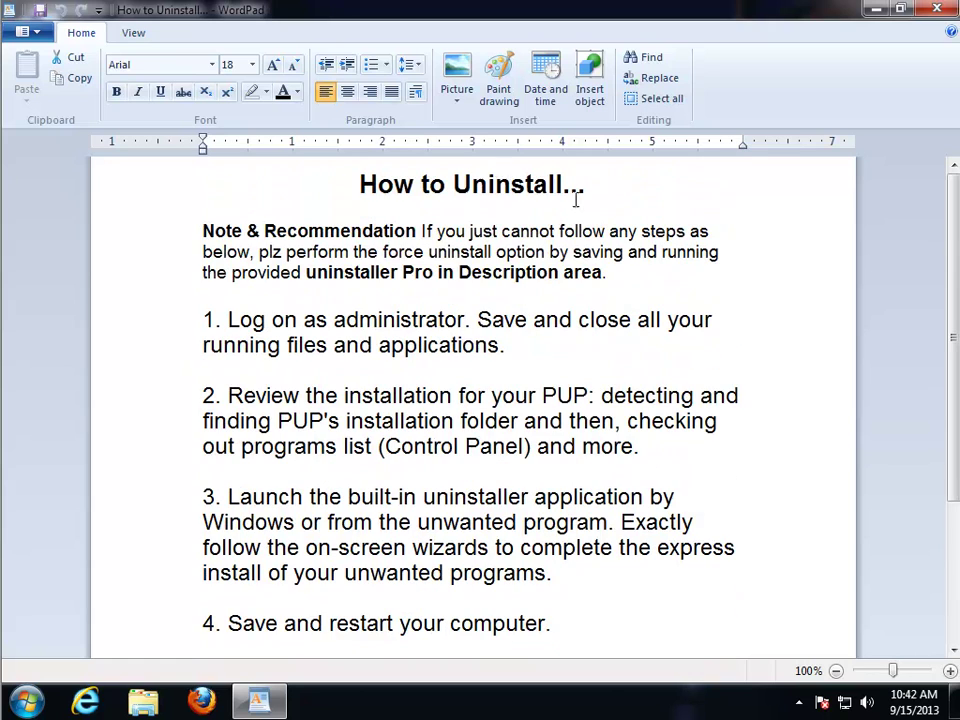
Step: Exit WordPad and refresh the desktop
click(24, 32)
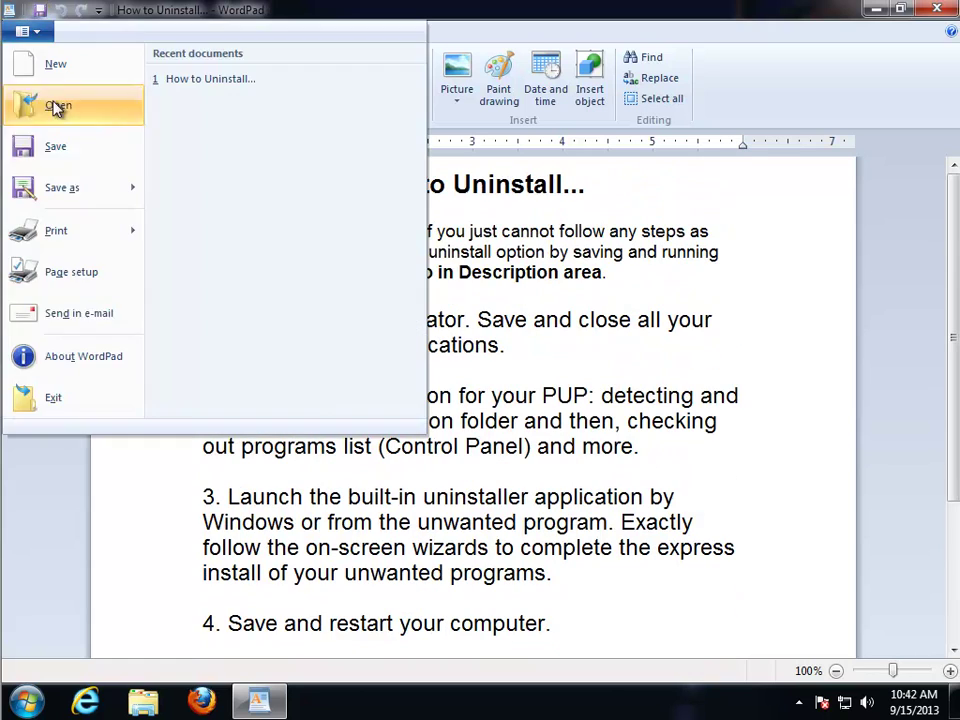
click(62, 397)
right_click(532, 293)
click(570, 345)
Step: Open the file location of the Trend Micro Browser Guard desktop shortcut, maximize the window and go up to Program Files (x86)
right_click(38, 543)
click(173, 236)
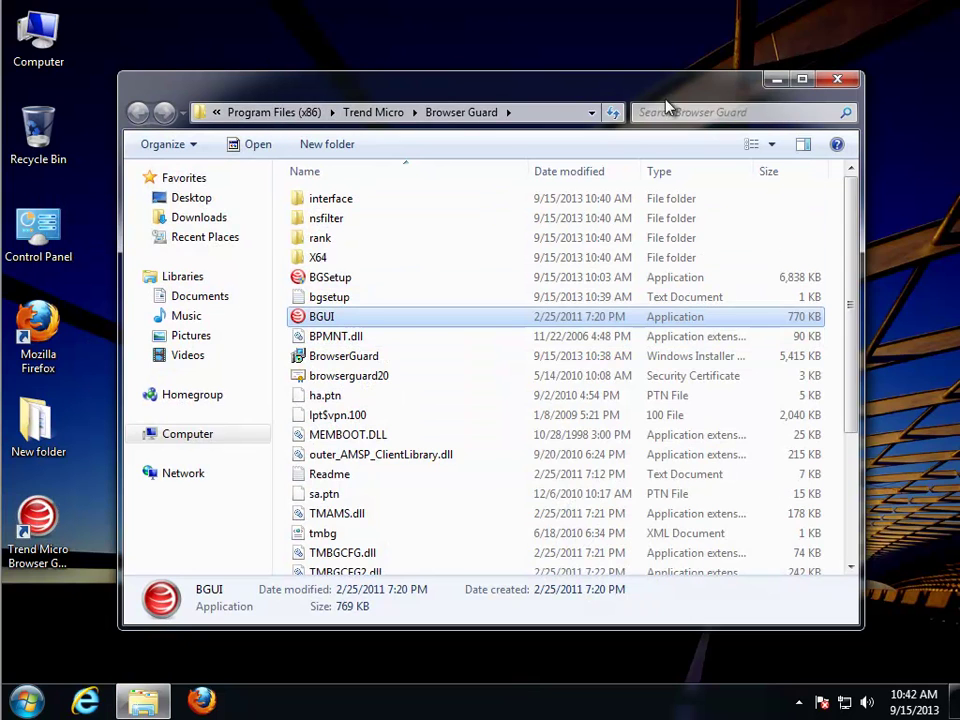
double_click(720, 88)
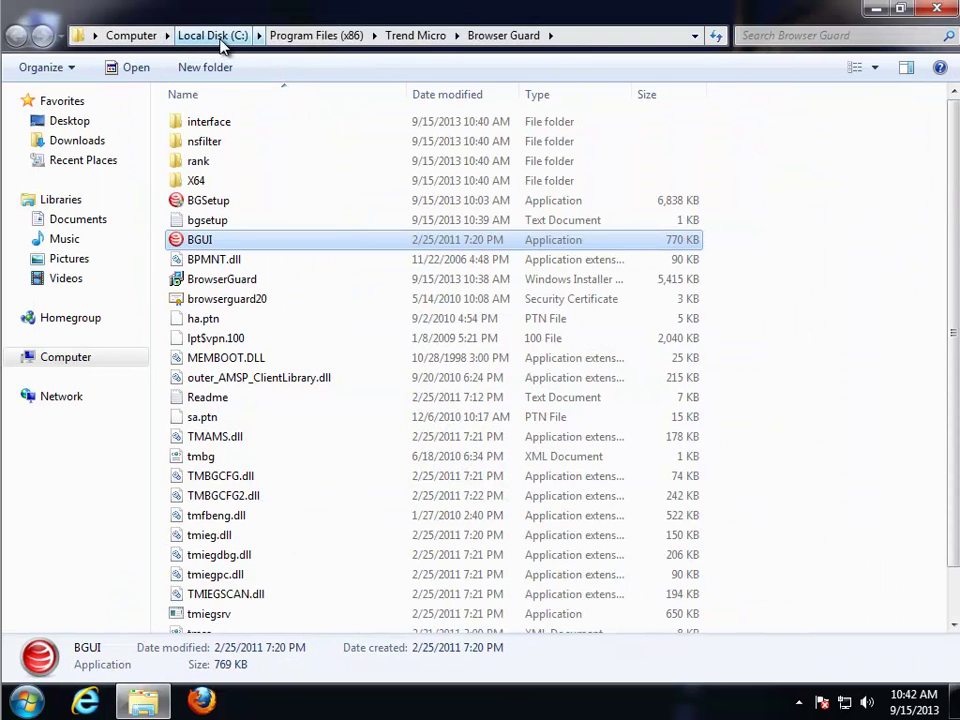
click(306, 35)
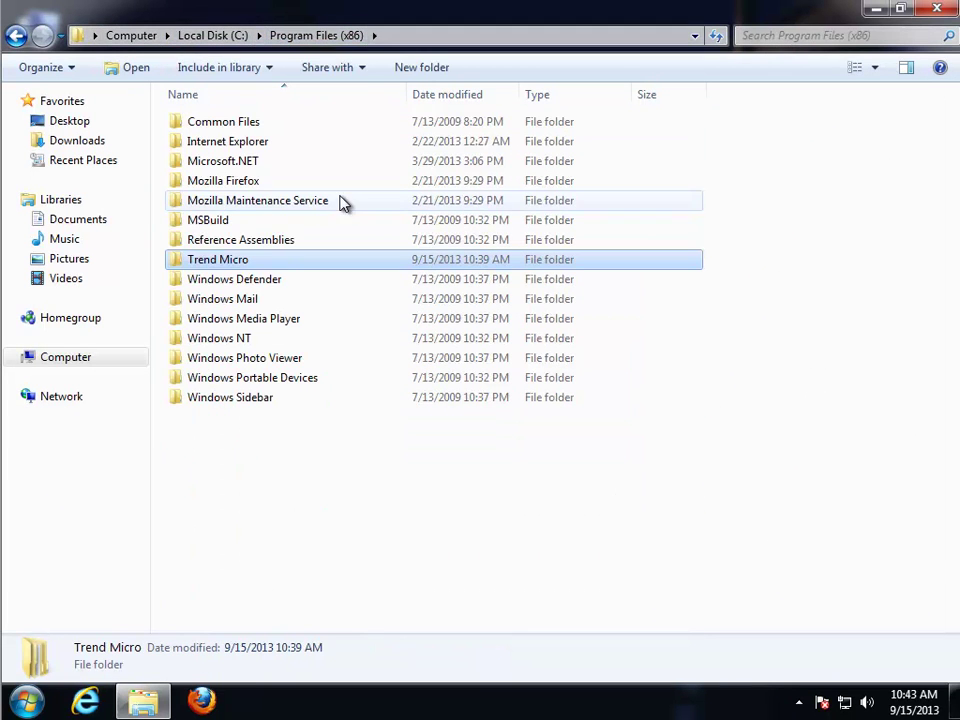
Step: Copy the Trend Micro folder's name from its properties and close the properties without changes
right_click(222, 260)
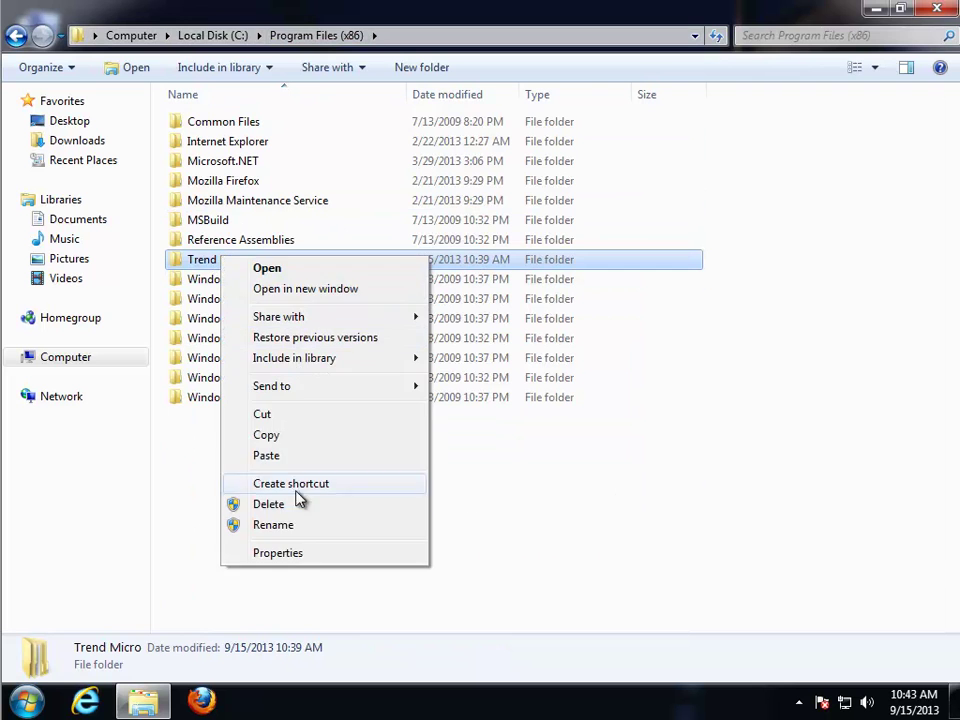
click(287, 556)
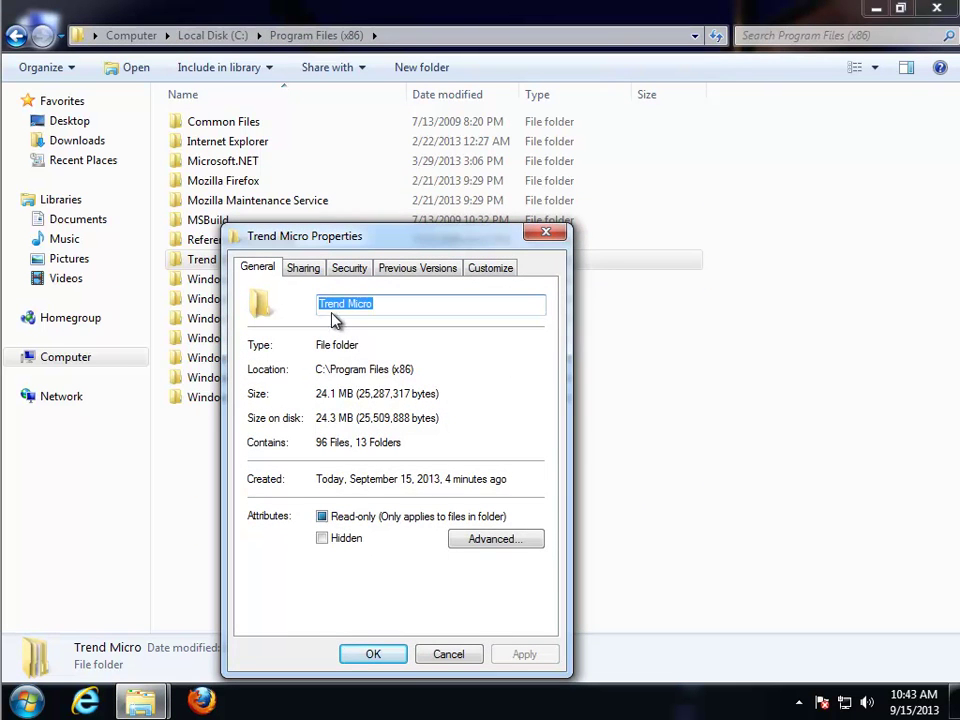
right_click(333, 321)
click(380, 369)
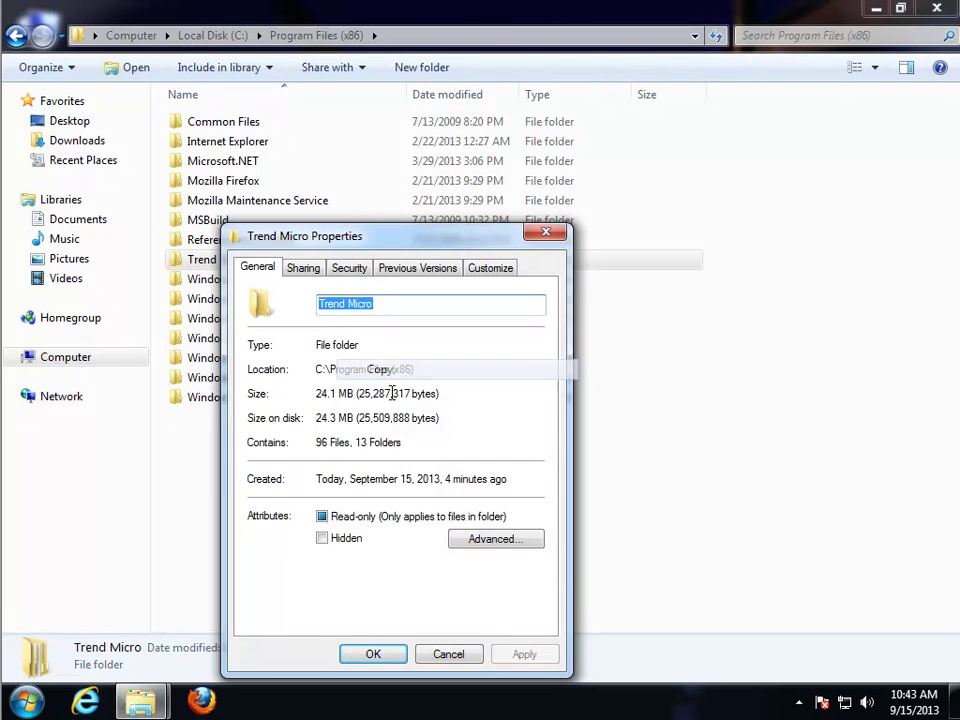
click(449, 655)
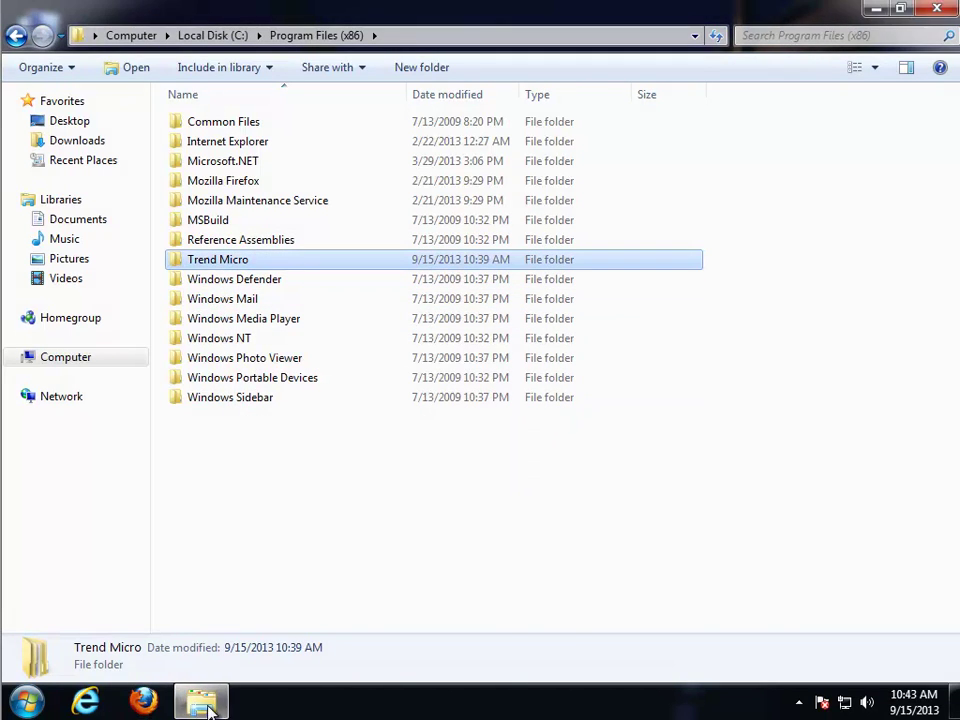
Step: Minimize the Program Files (x86) window and refresh the desktop
click(214, 704)
right_click(193, 368)
click(246, 419)
Step: Expand the Trend Micro Browser Guard folder among all installed program shortcuts to examine its entries
key(super)
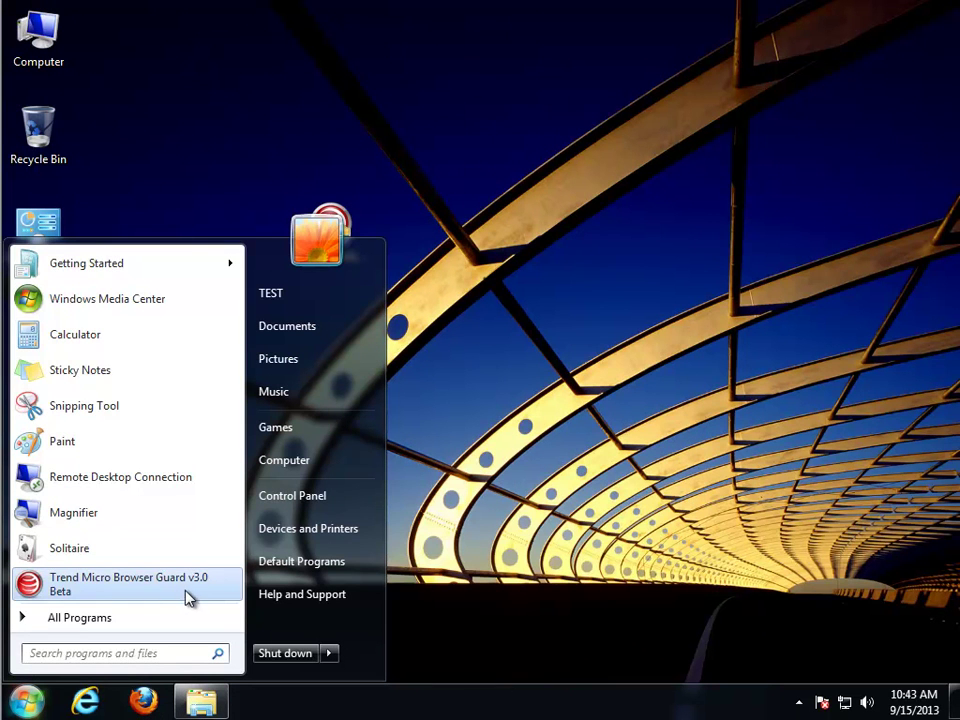
click(169, 621)
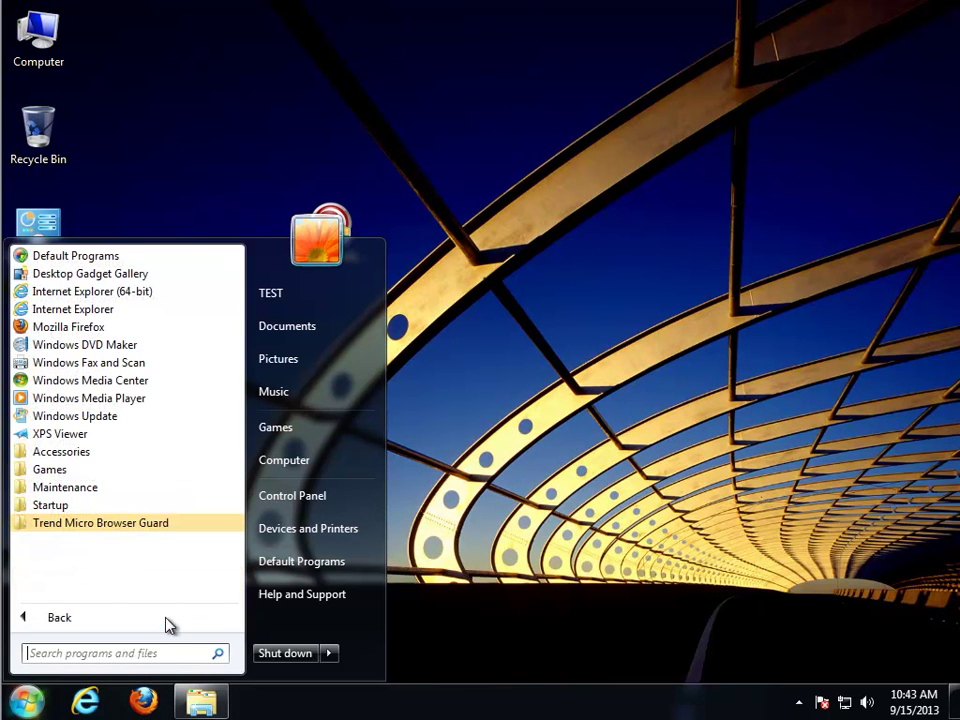
click(155, 525)
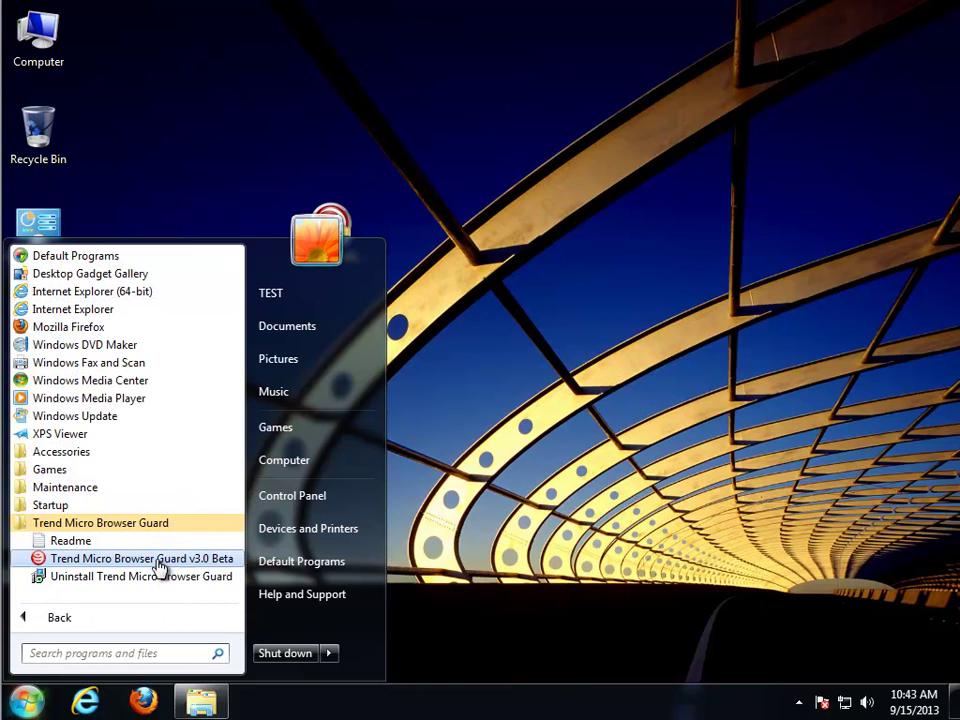
Step: Open the Control Panel's list of programs to uninstall, maximized, and sort it by installation date
click(343, 501)
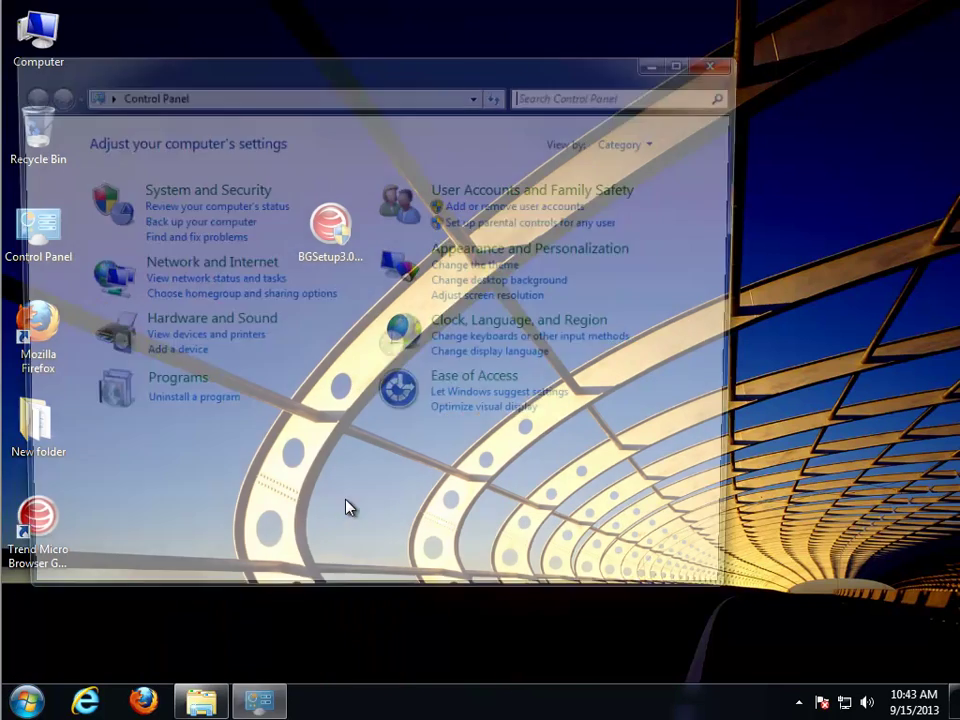
click(688, 61)
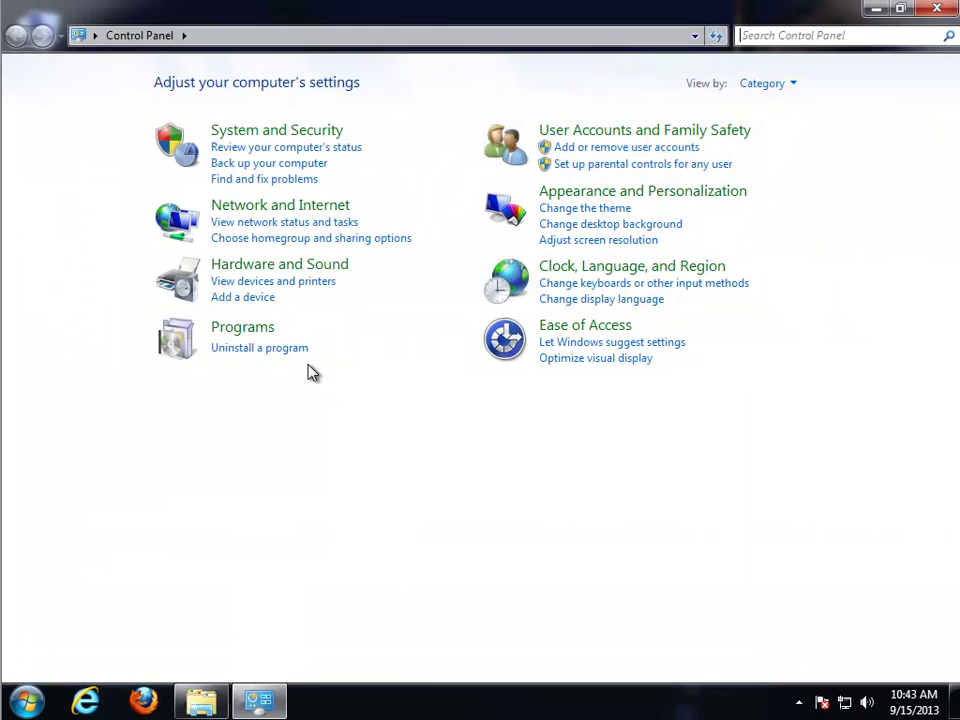
click(297, 352)
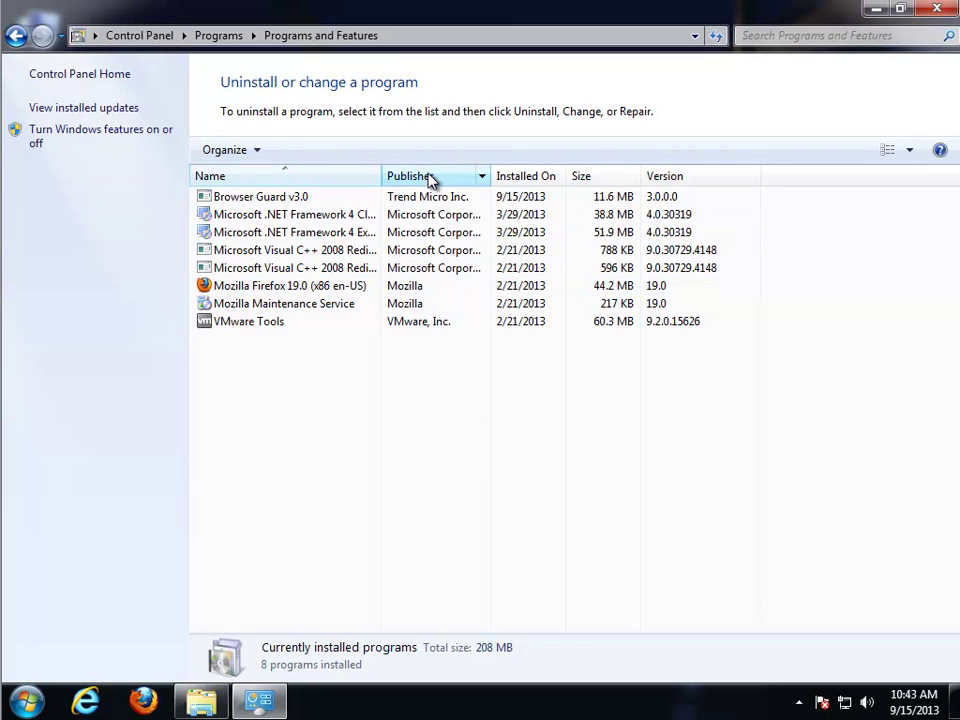
click(527, 180)
Step: Start uninstalling Browser Guard v3.0 and confirm the removal
click(290, 199)
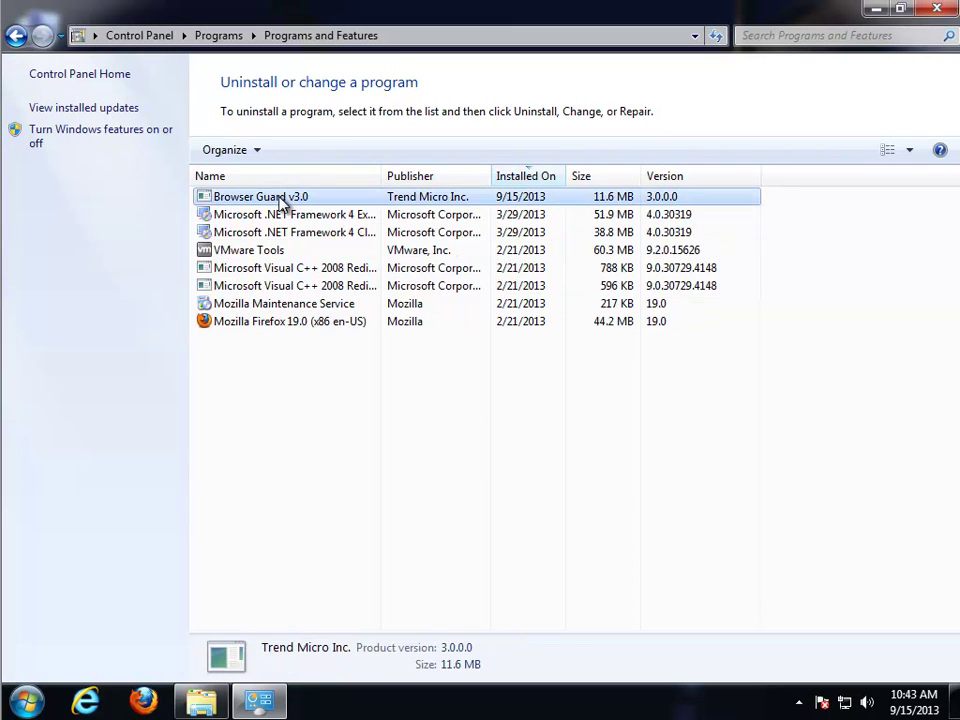
click(304, 151)
drag(476, 271, 421, 227)
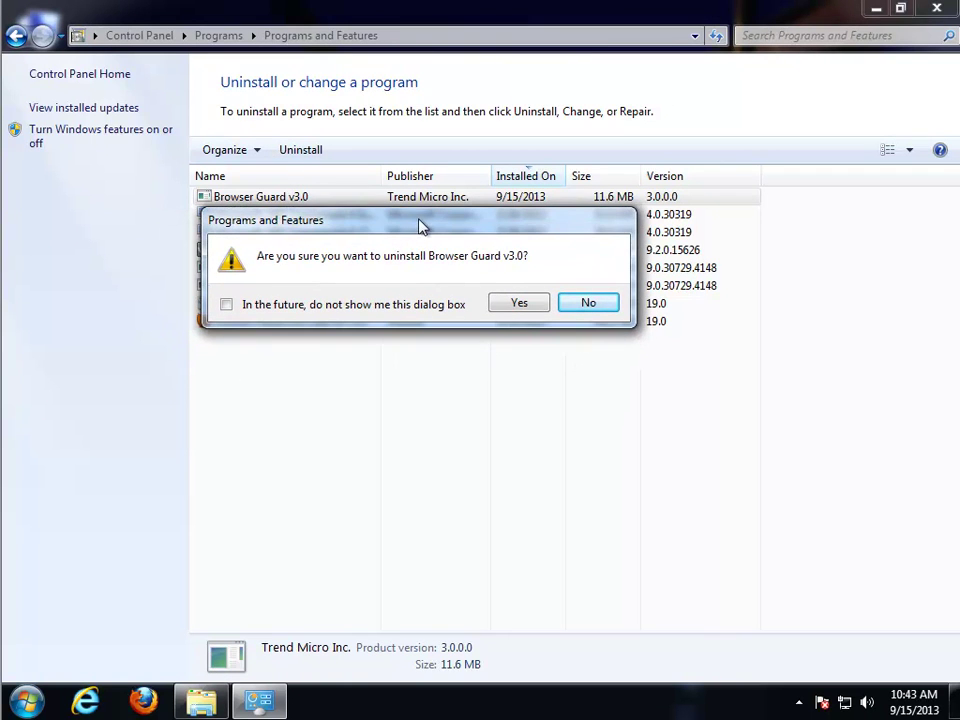
click(521, 306)
Step: Review the User Account Control details, allow the Trend Micro uninstaller to make changes, and acknowledge the completed uninstall
drag(455, 296, 347, 358)
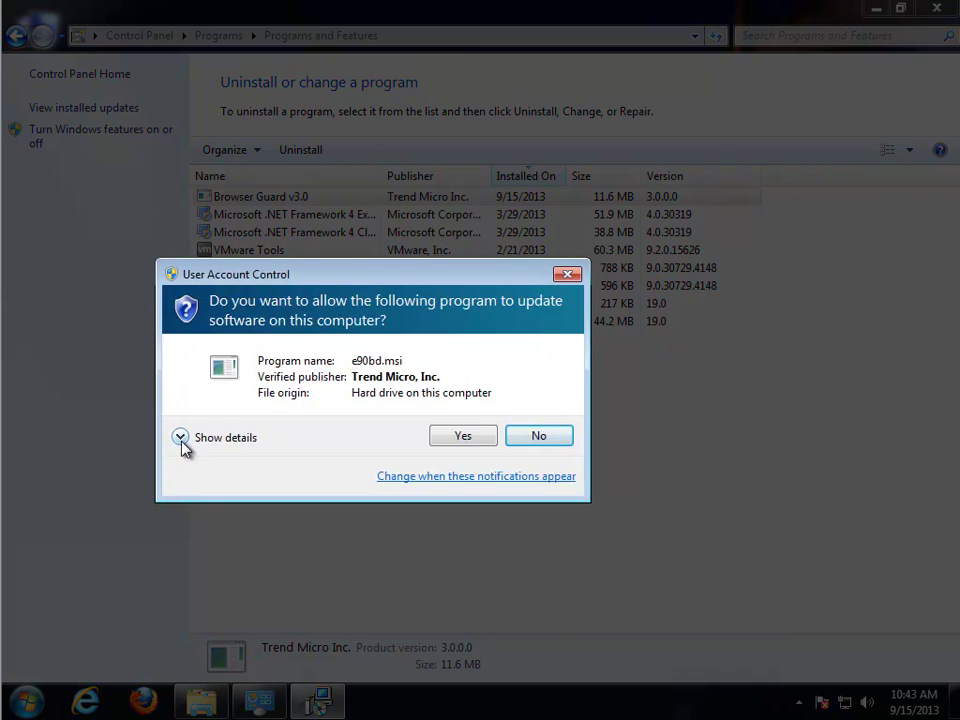
click(180, 437)
drag(364, 283, 732, 186)
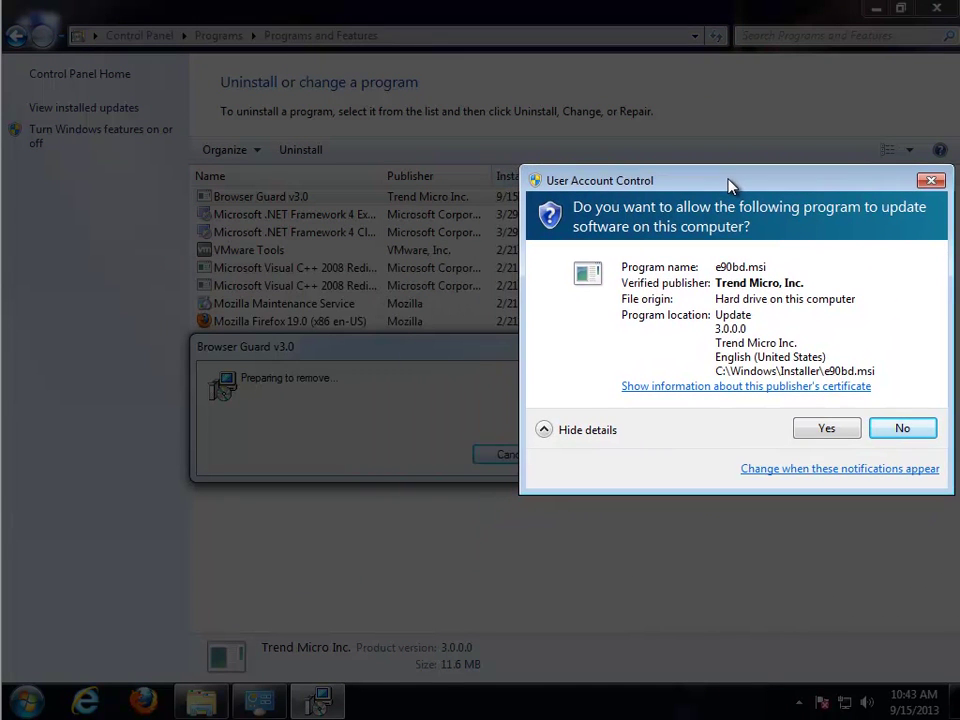
click(845, 433)
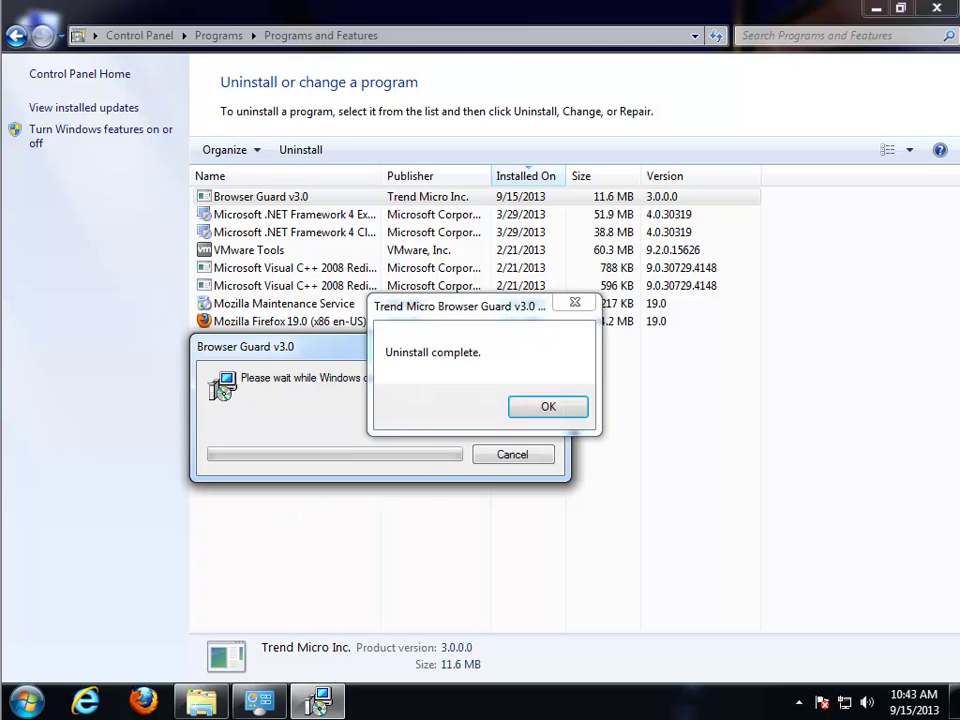
drag(521, 314, 724, 359)
click(752, 451)
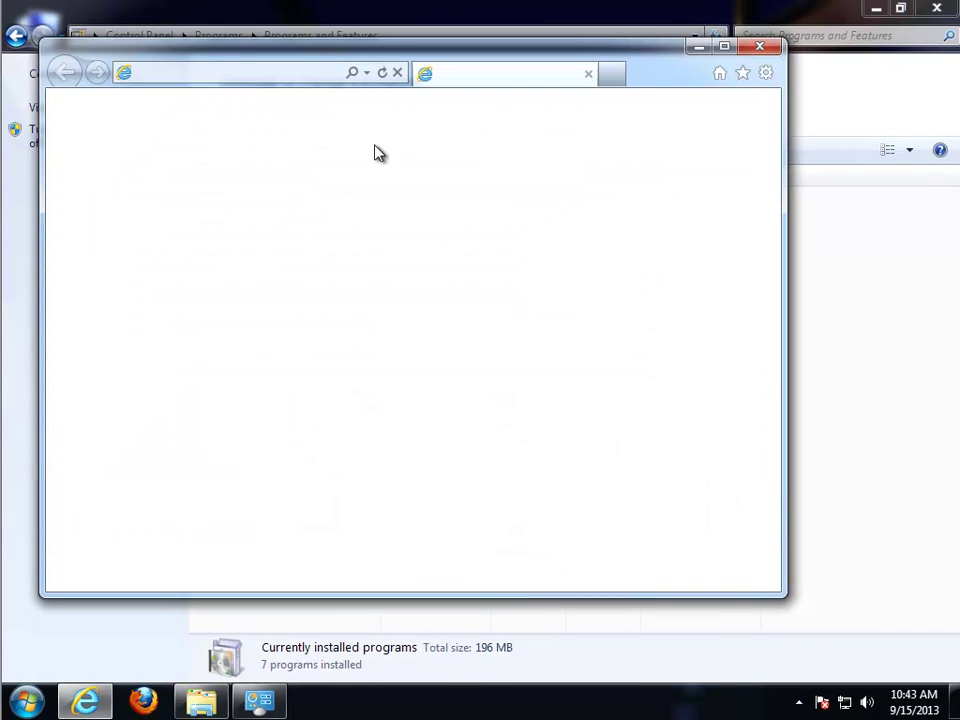
Step: Maximize the Internet Explorer window, recover its unresponsive page by closing the hung program, and postpone the Internet Explorer 9 setup
click(726, 48)
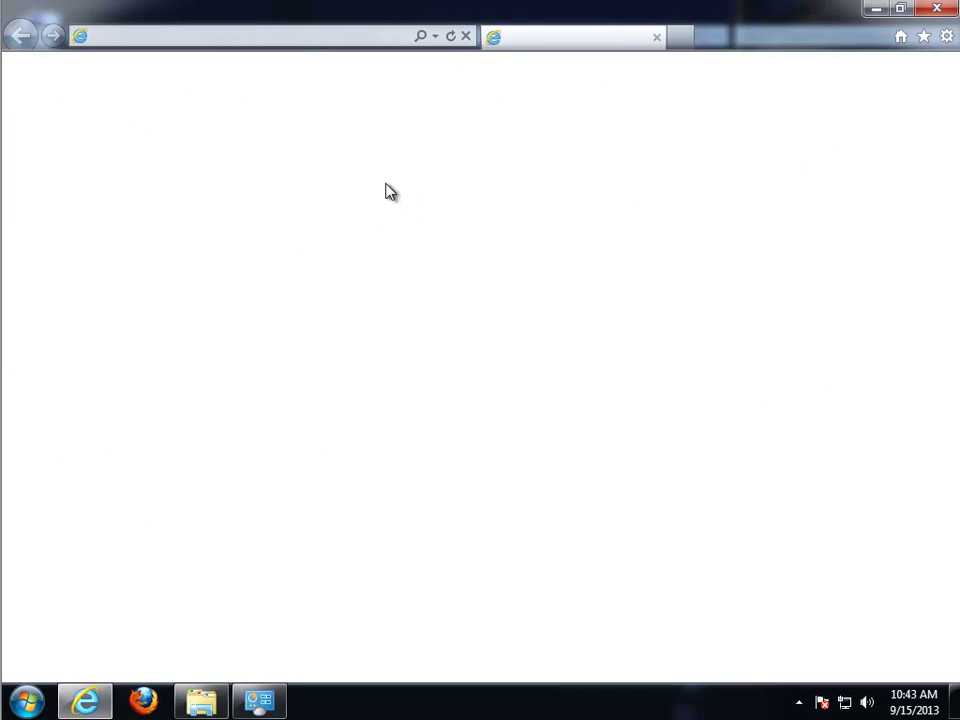
click(327, 35)
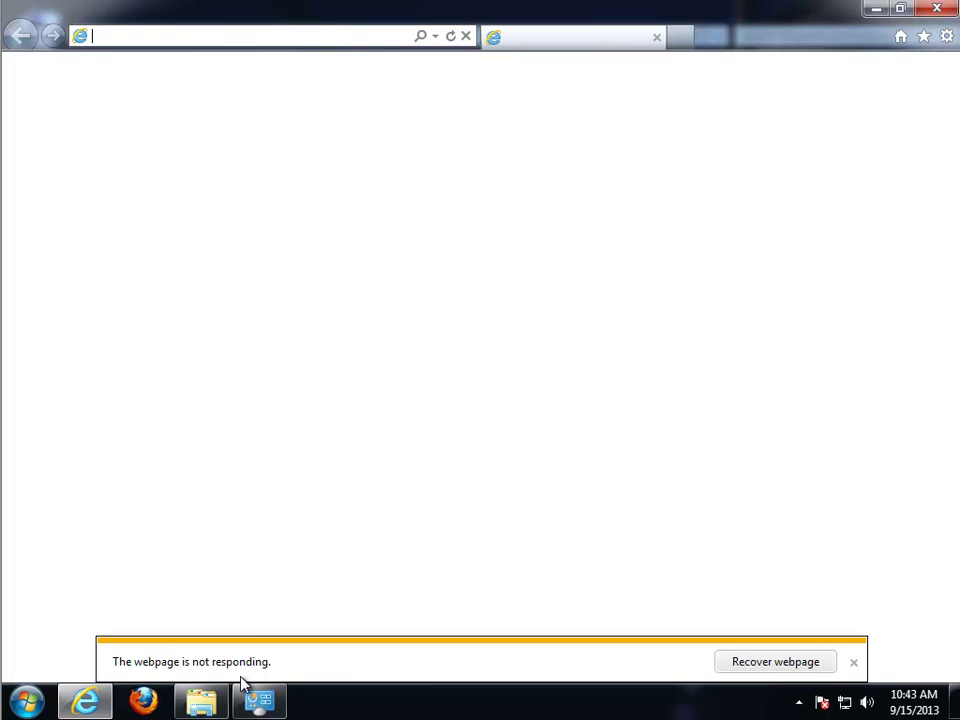
click(800, 668)
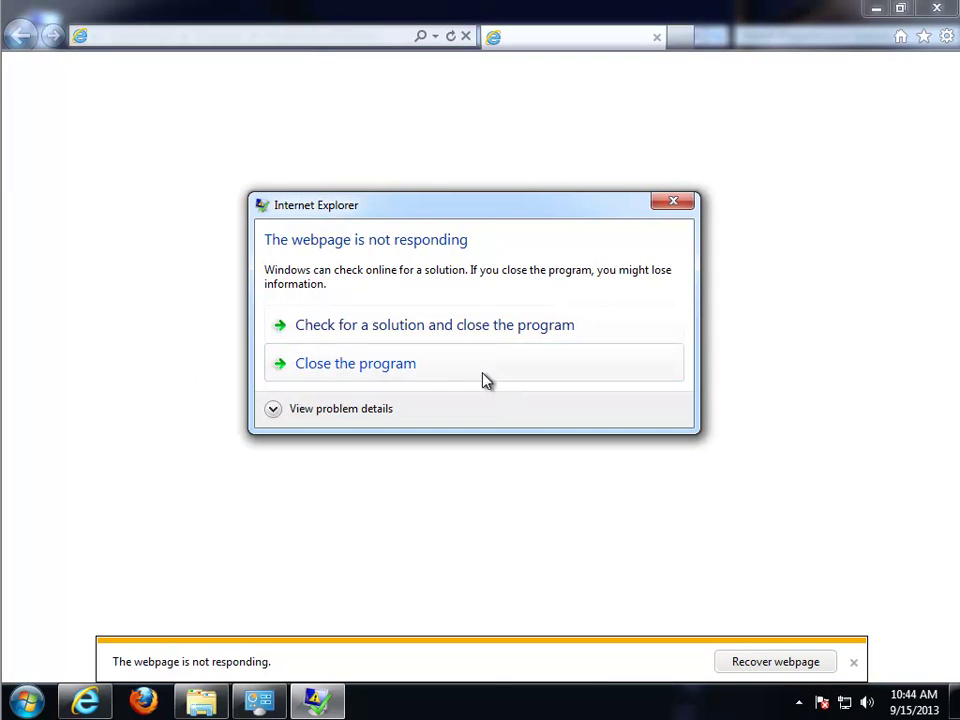
click(459, 375)
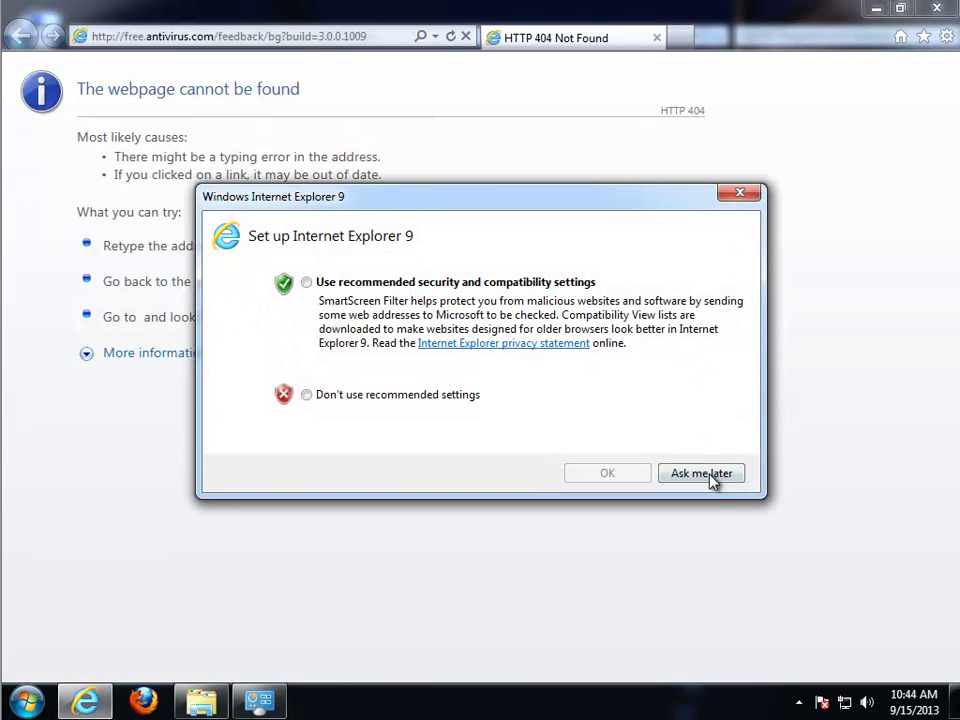
click(711, 474)
Step: Check the web address of the Browser Guard feedback page and close Internet Explorer
click(387, 40)
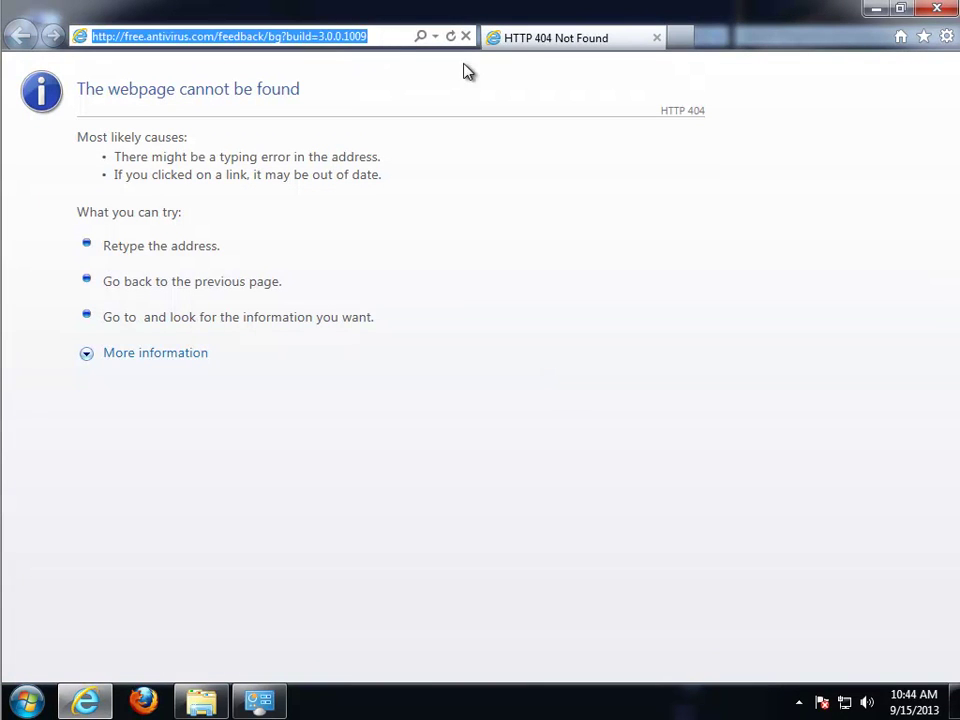
click(460, 77)
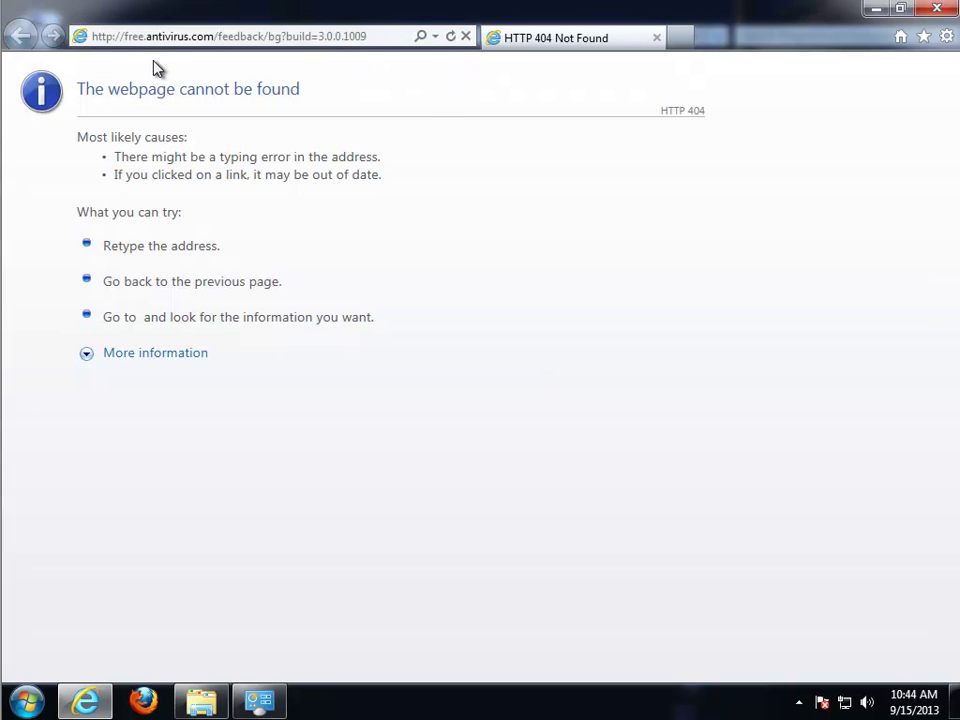
click(215, 38)
click(352, 124)
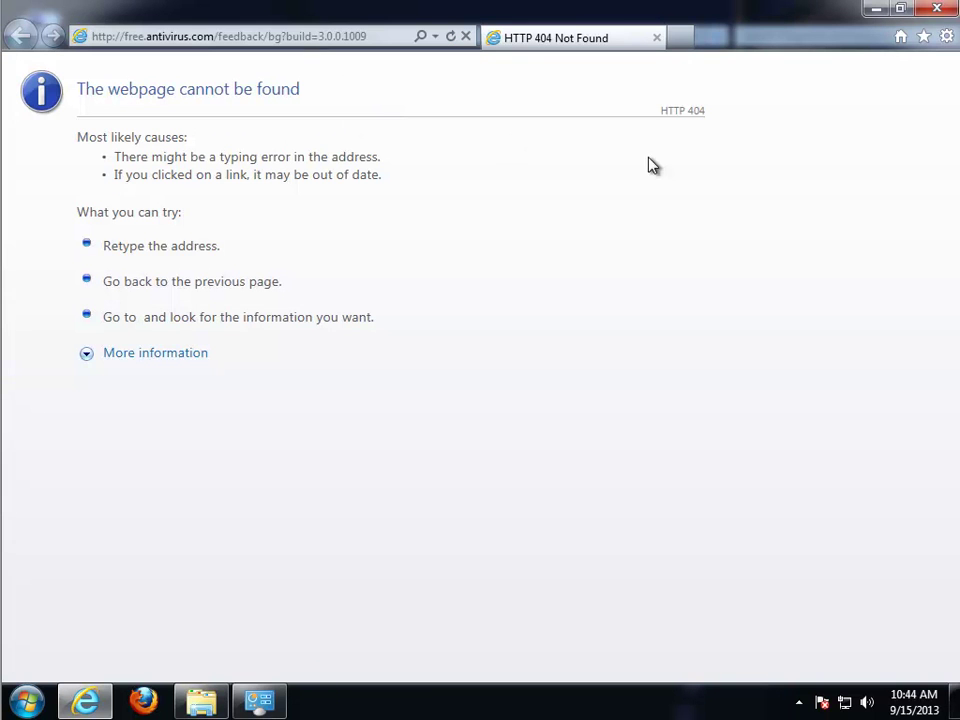
click(928, 10)
Step: Refresh the installed programs list, close Programs and Features, and refresh the desktop
right_click(298, 370)
click(348, 444)
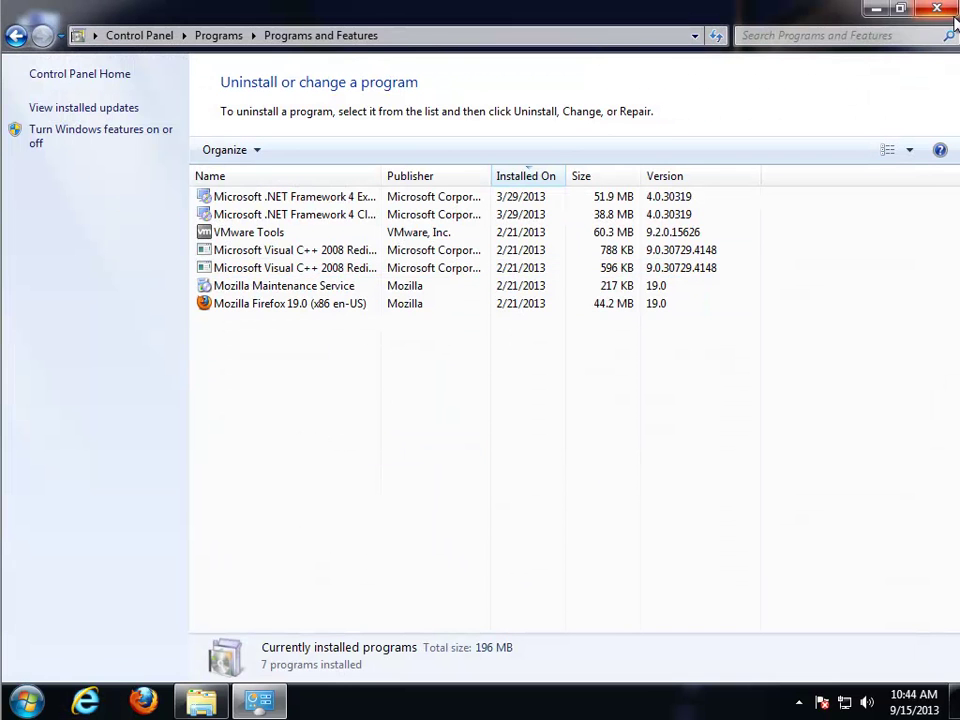
click(948, 12)
right_click(154, 347)
click(182, 399)
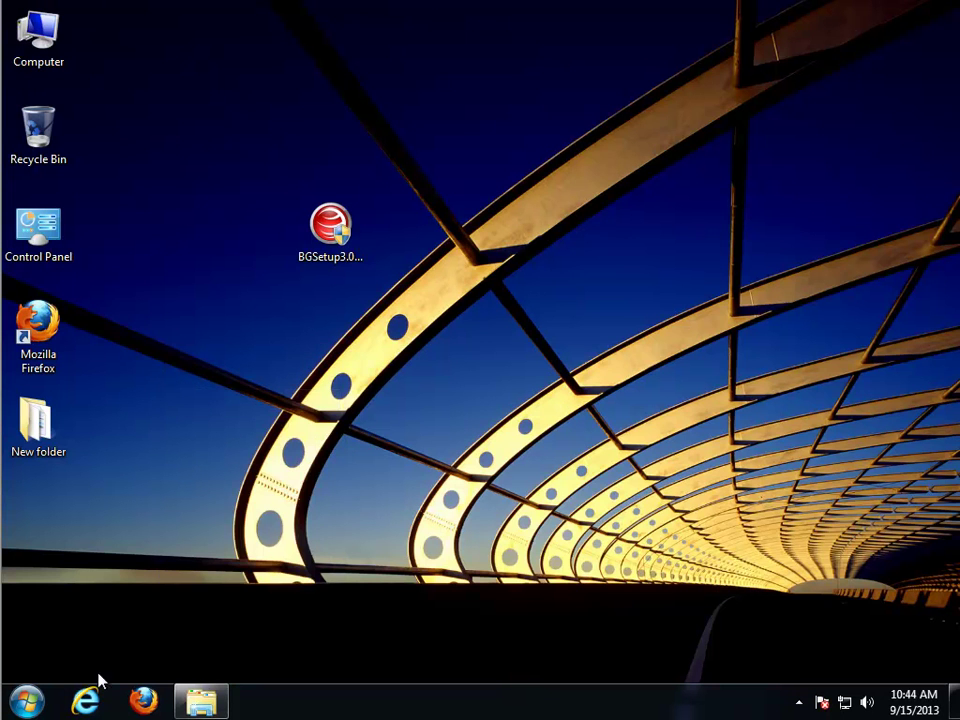
Step: Show the Restart option among the shutdown choices, dismiss it without restarting, and refresh the desktop
click(27, 702)
click(329, 654)
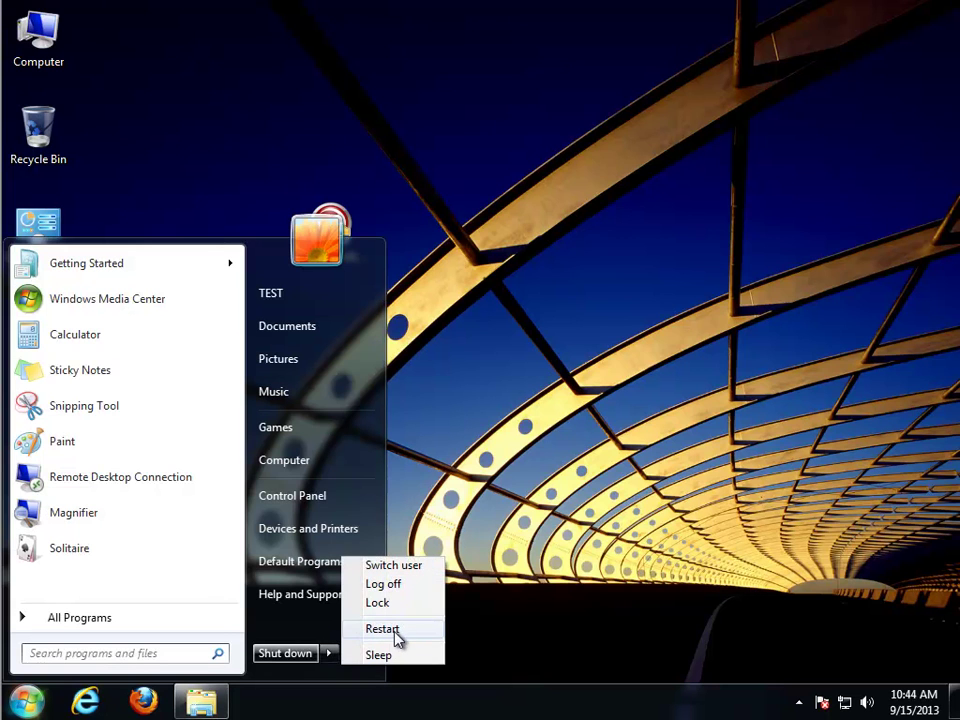
click(461, 409)
right_click(460, 405)
click(494, 460)
right_click(367, 357)
click(392, 407)
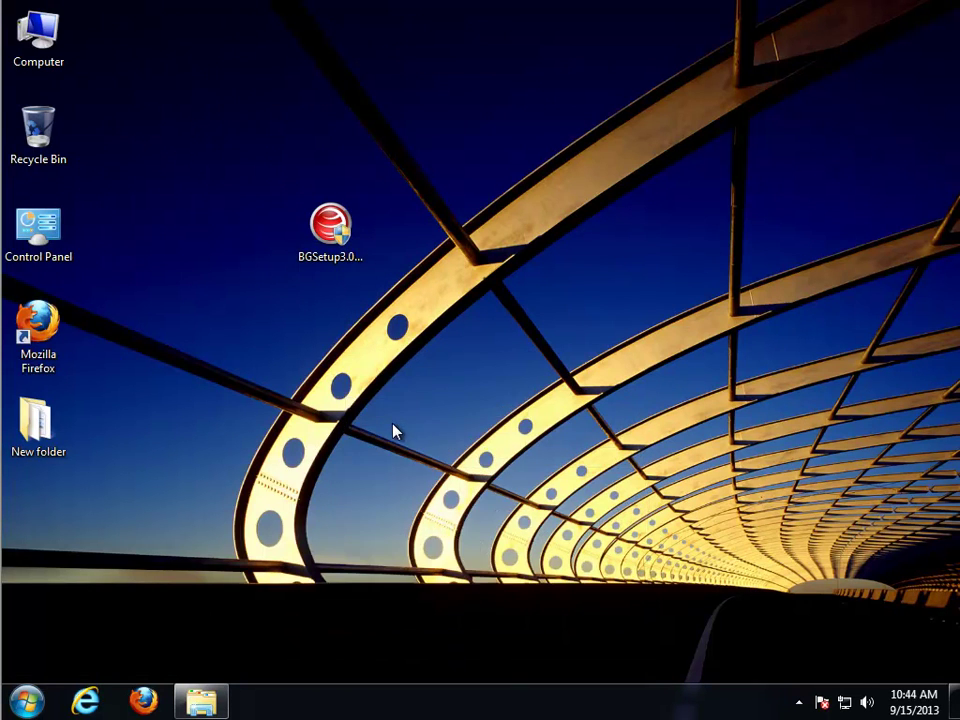
Step: Open the Computer window maximized, search it for "Trend Micro", and minimize the window while the search runs
double_click(36, 62)
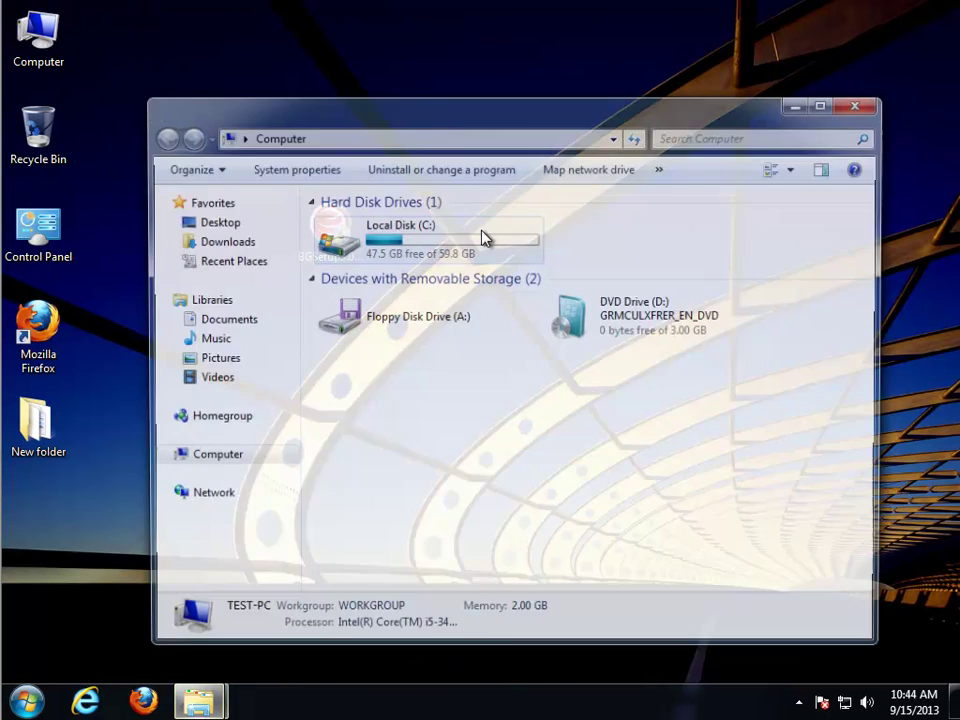
click(826, 103)
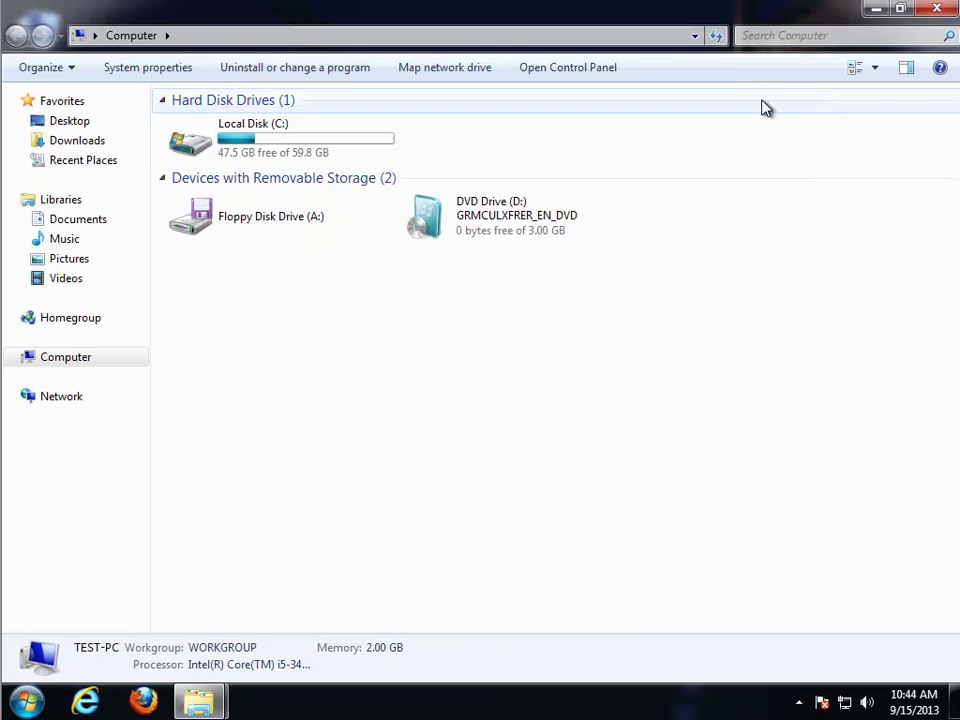
right_click(782, 36)
click(824, 85)
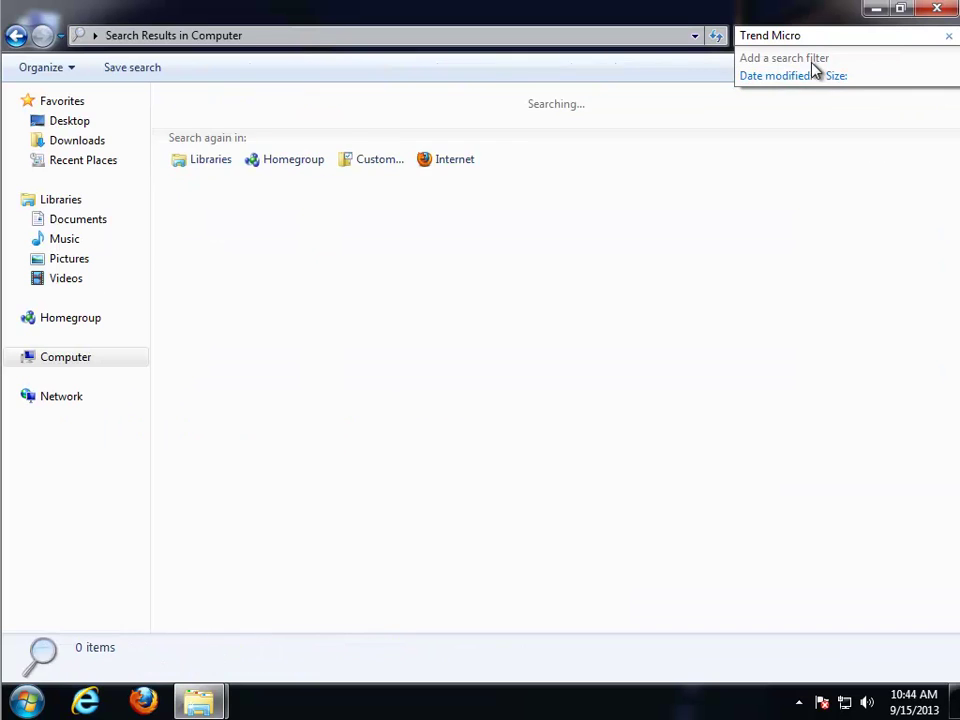
click(876, 9)
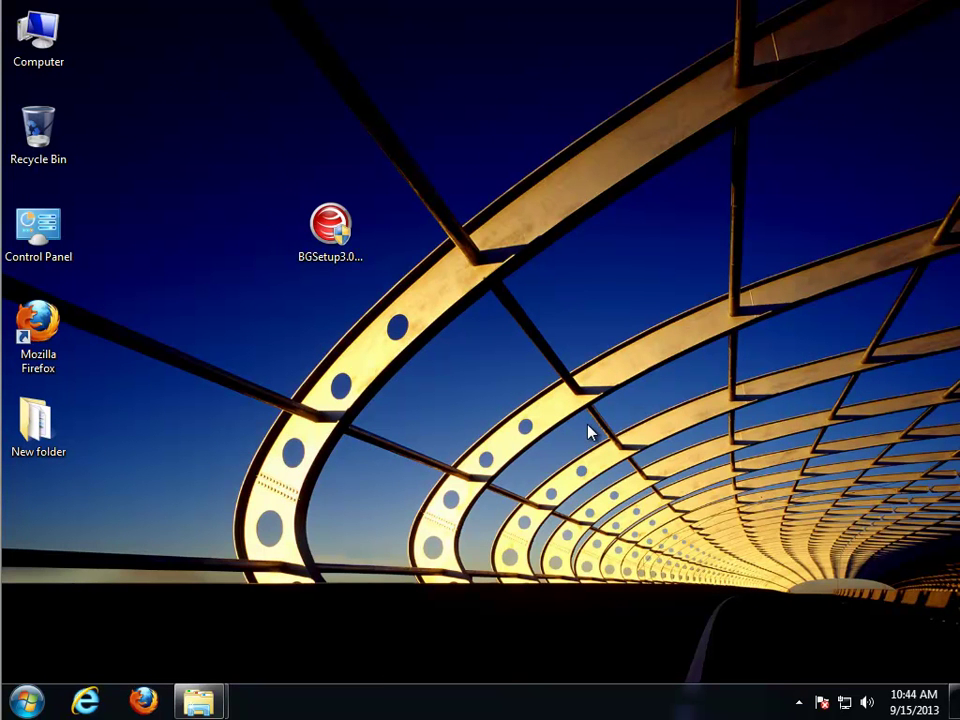
Step: Launch the Registry Editor with the regedit command and allow it through the elevation prompt
key(super+r)
text(regedit)
key(Return)
key(Left)
key(Return)
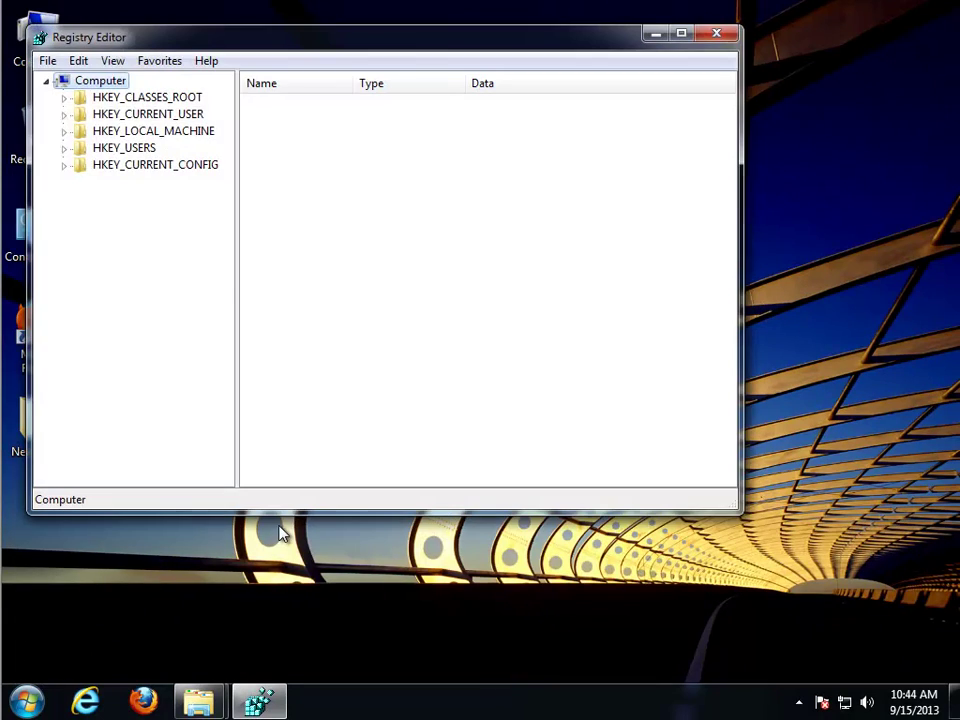
Step: Search the registry for "Trend Micro", maximize the editor, and delete the matching BGUI value in the MuiCache key
key(ctrl+f)
text(Trend Micro)
click(408, 157)
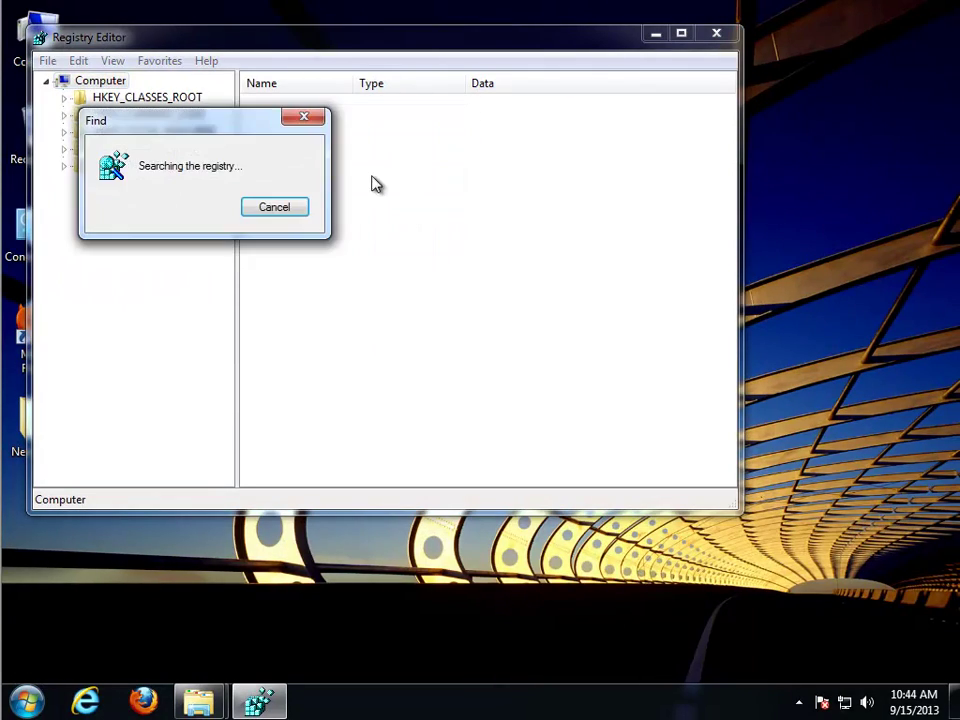
click(683, 35)
key(Delete)
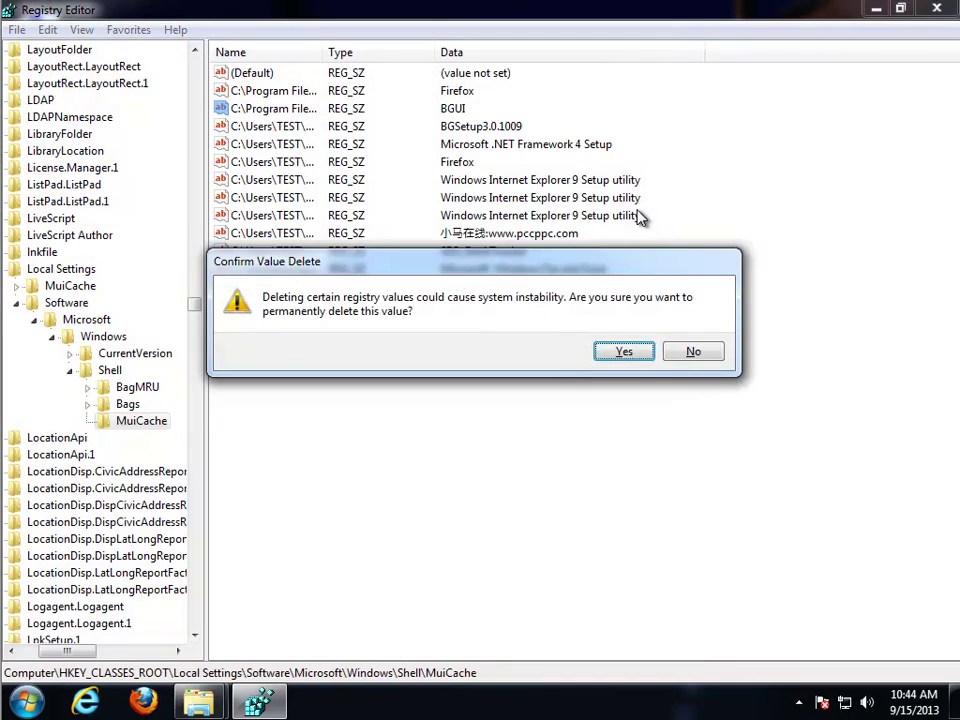
key(Return)
Step: Continue the registry search through to its end, checking on the Computer file search in the meantime
key(F3)
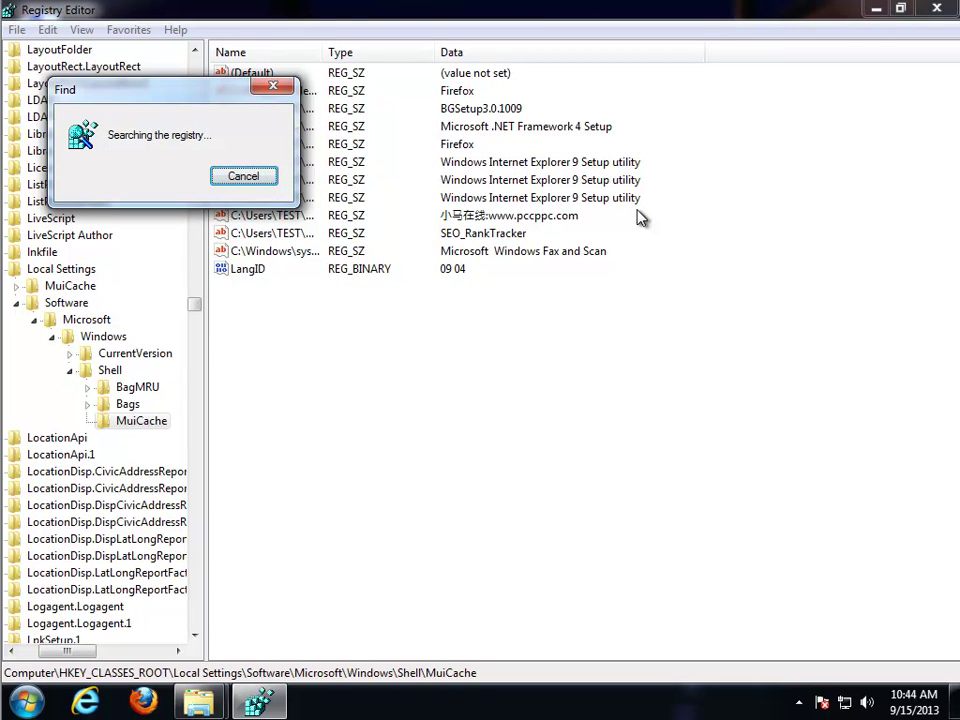
drag(166, 90, 335, 238)
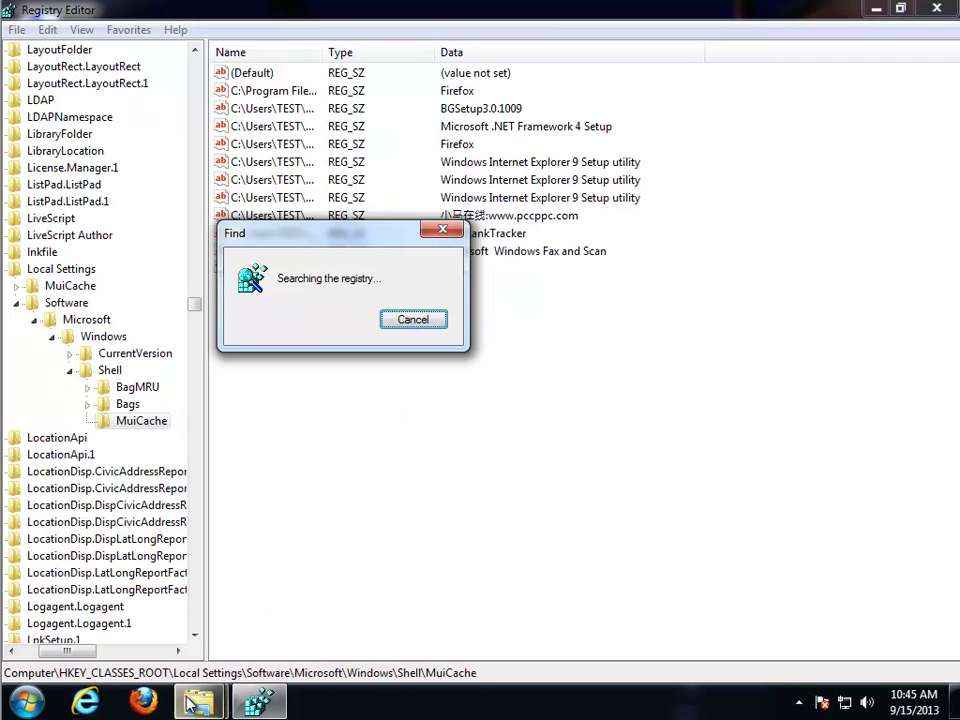
mouse_move(200, 703)
mouse_move(209, 583)
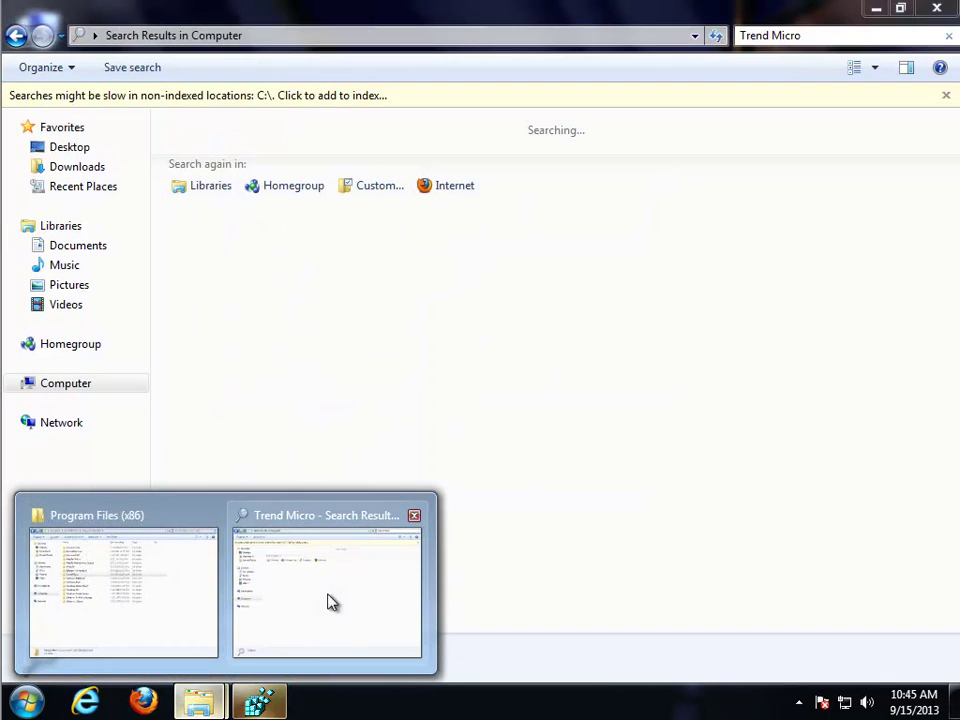
click(328, 600)
click(264, 697)
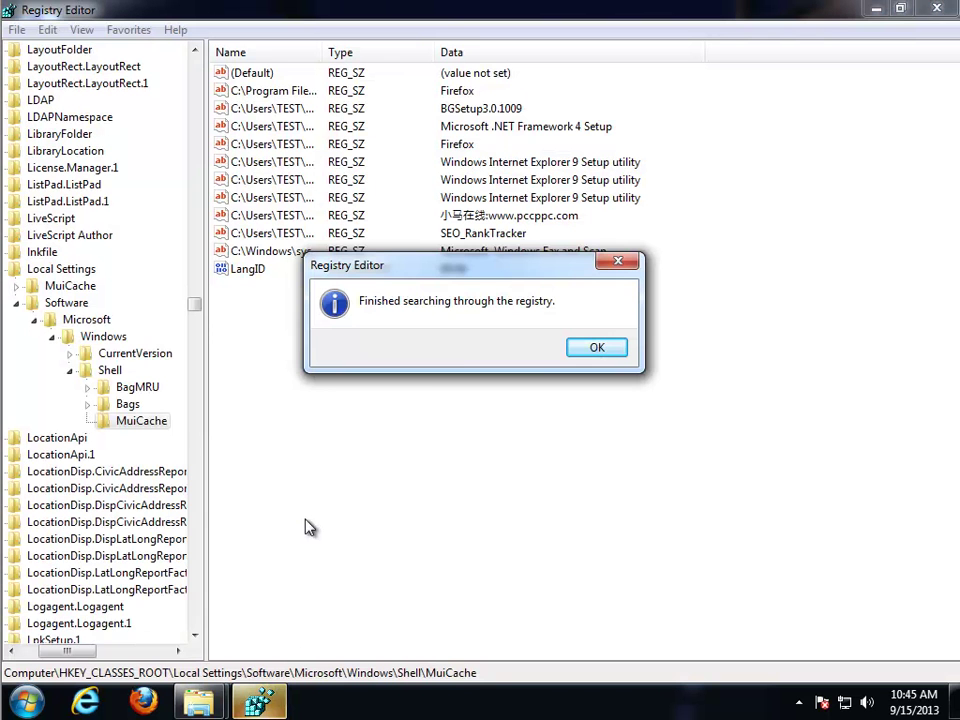
click(592, 349)
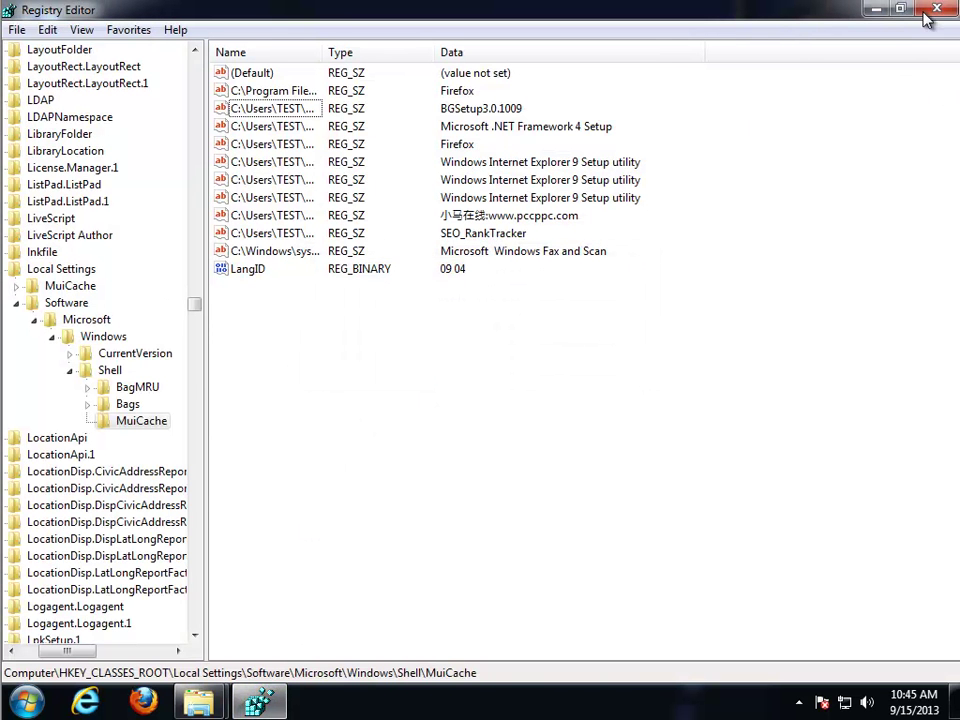
Step: Delete the BGSetup3.0.1009 value from the MuiCache key and close the Registry Editor
click(290, 115)
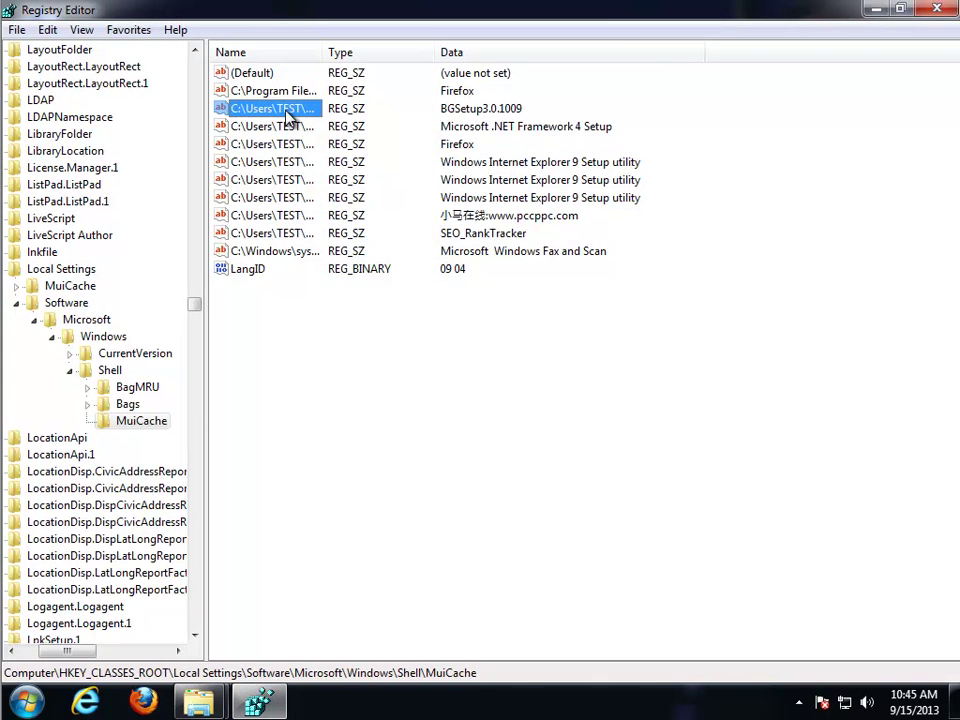
key(Delete)
key(Return)
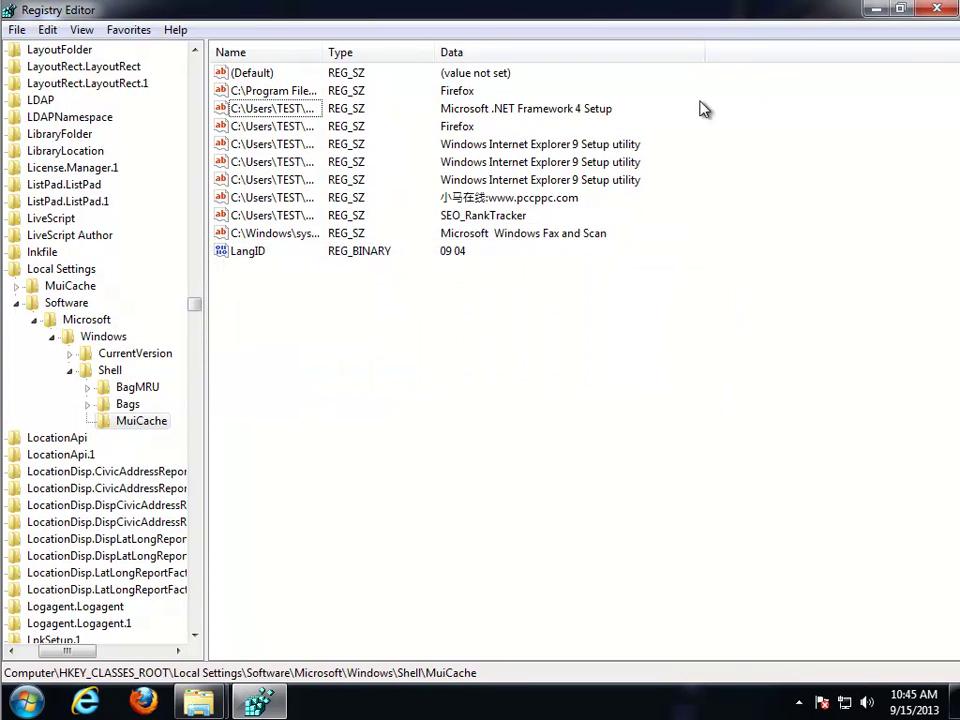
click(937, 9)
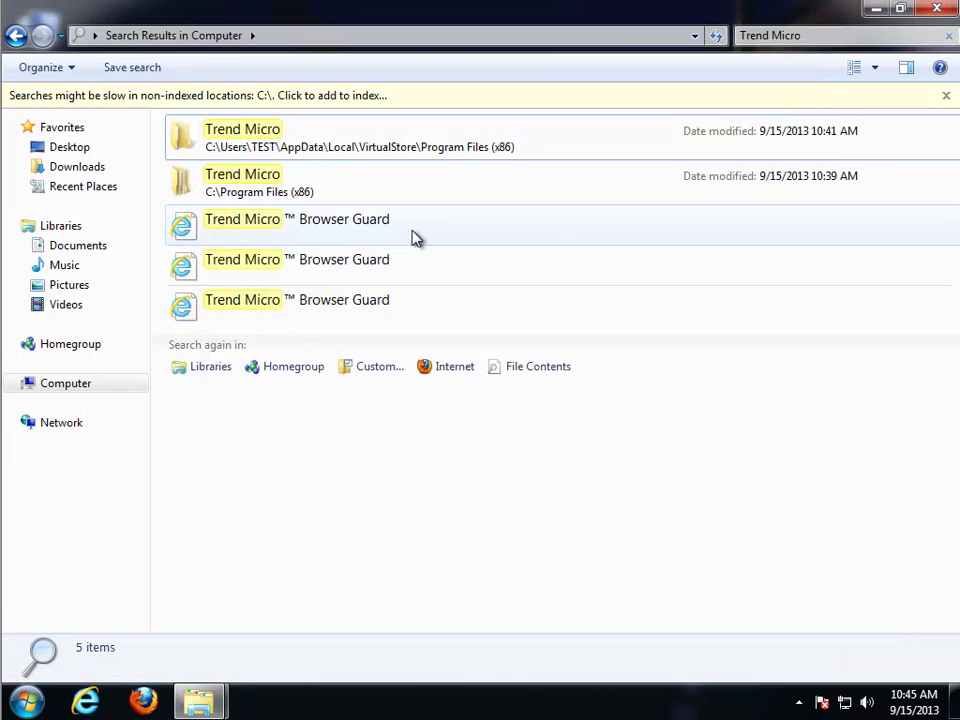
Step: Delete all the Trend Micro folders and Browser Guard entries in the search results, retry once, and cancel the remaining deletion
click(388, 296)
key(ctrl+a)
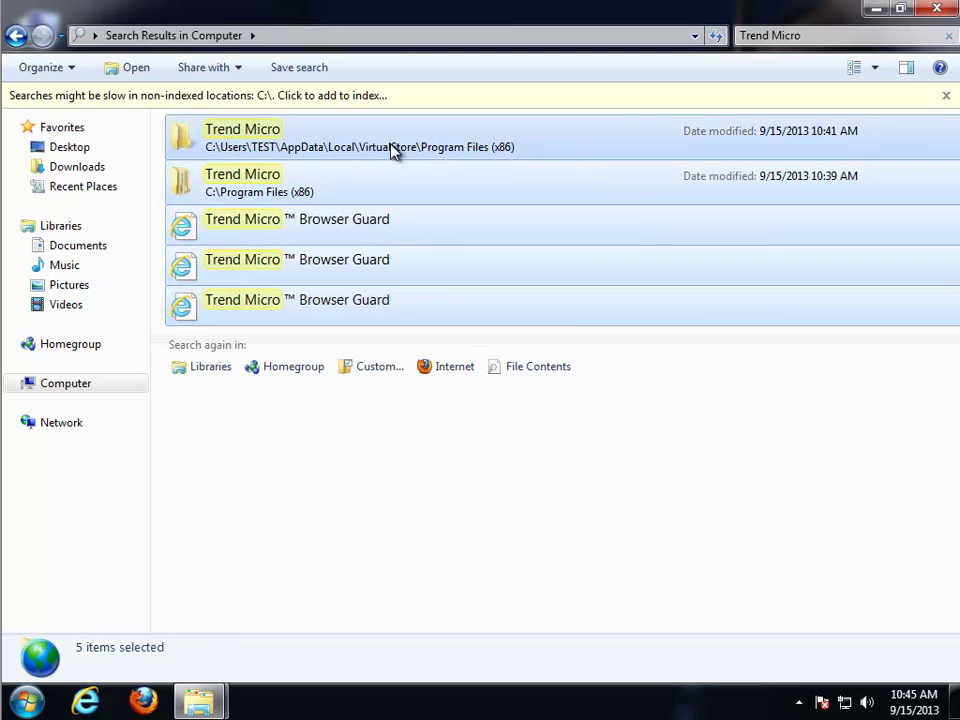
right_click(392, 147)
click(437, 289)
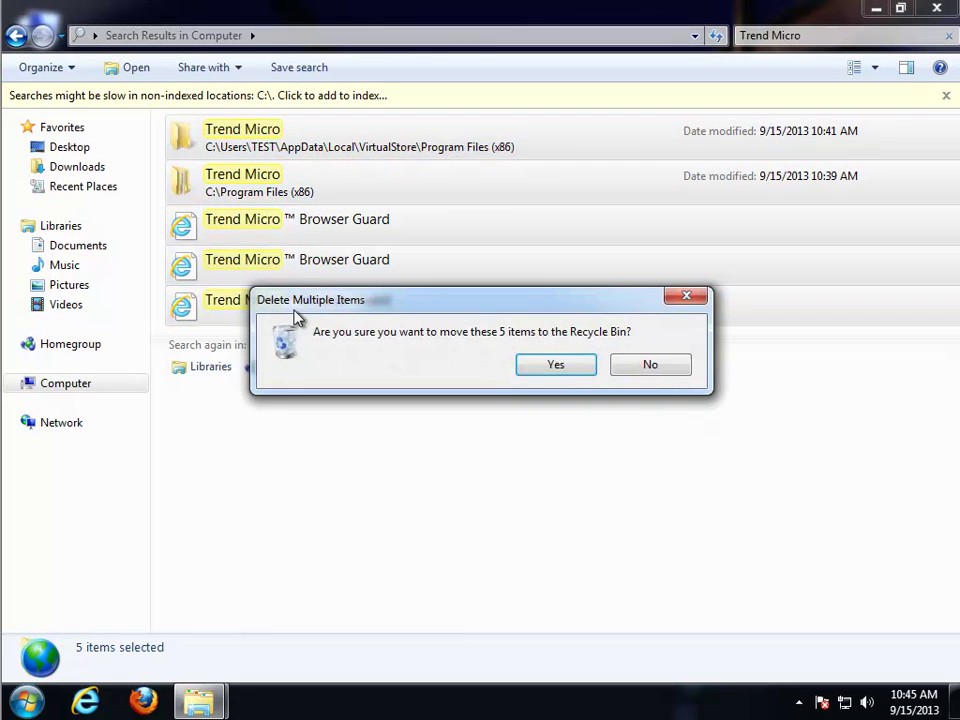
click(529, 371)
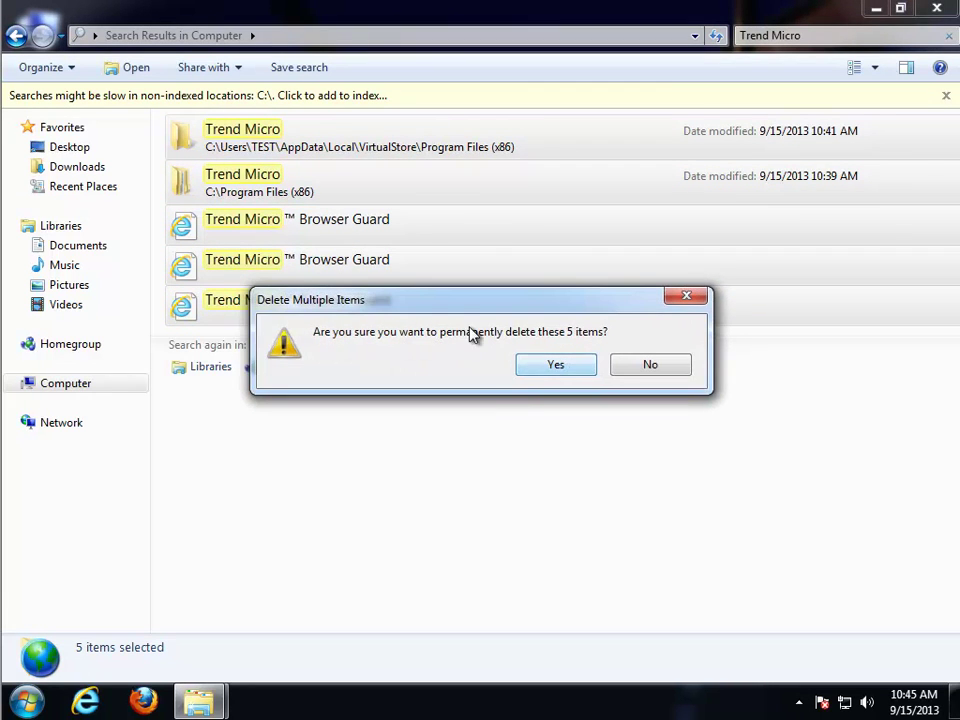
click(541, 364)
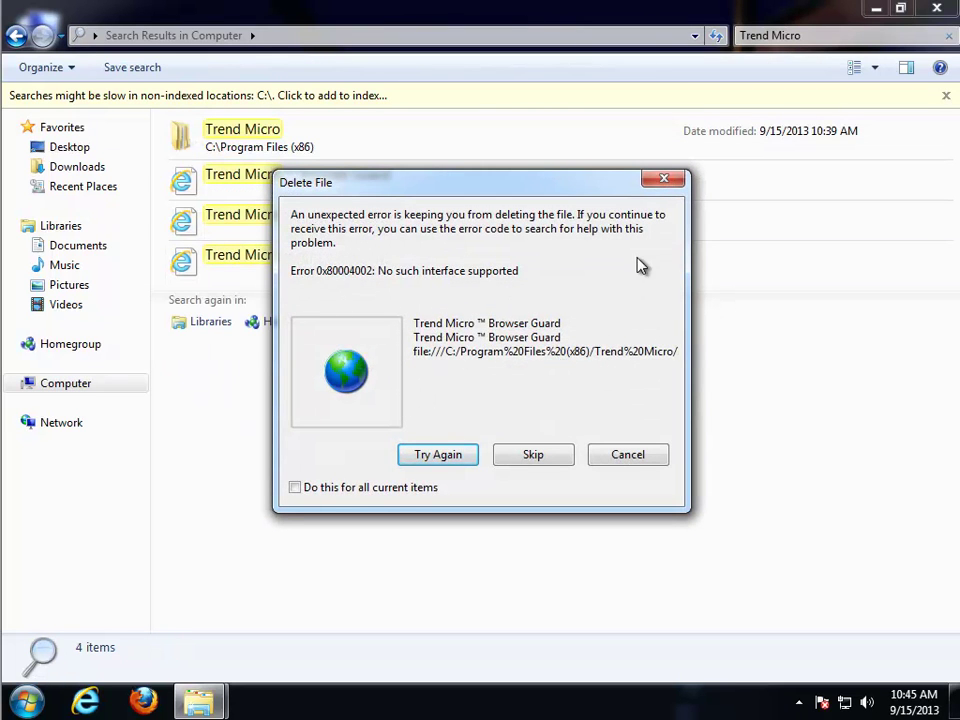
click(474, 452)
click(626, 453)
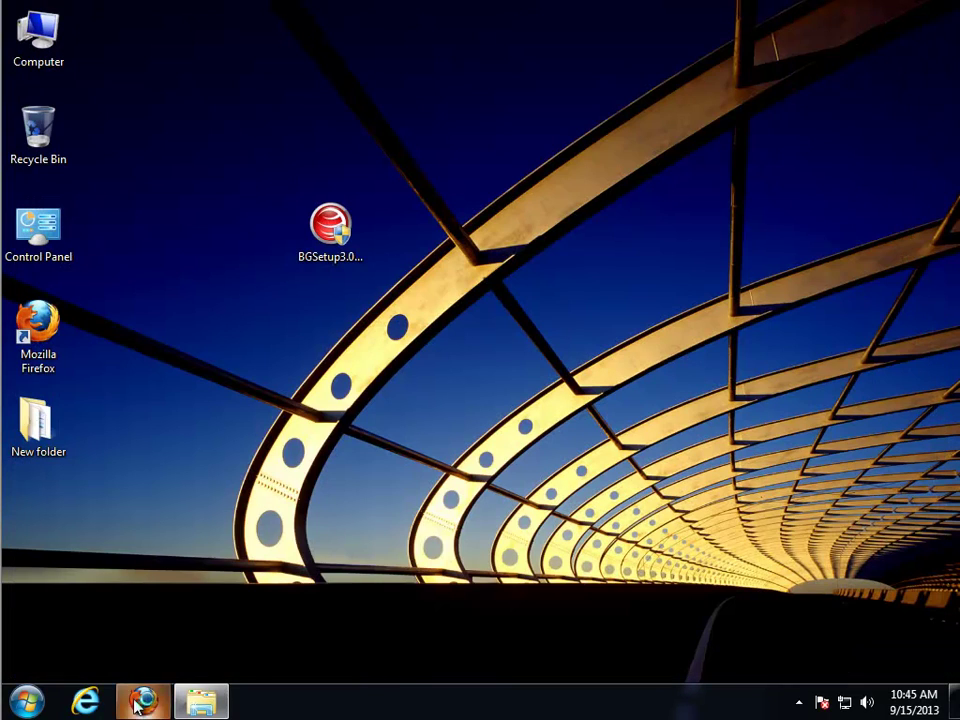
Step: In Firefox, decline sending usage data to Mozilla and clear the browsing history with the time range Everything from the privacy options
click(138, 705)
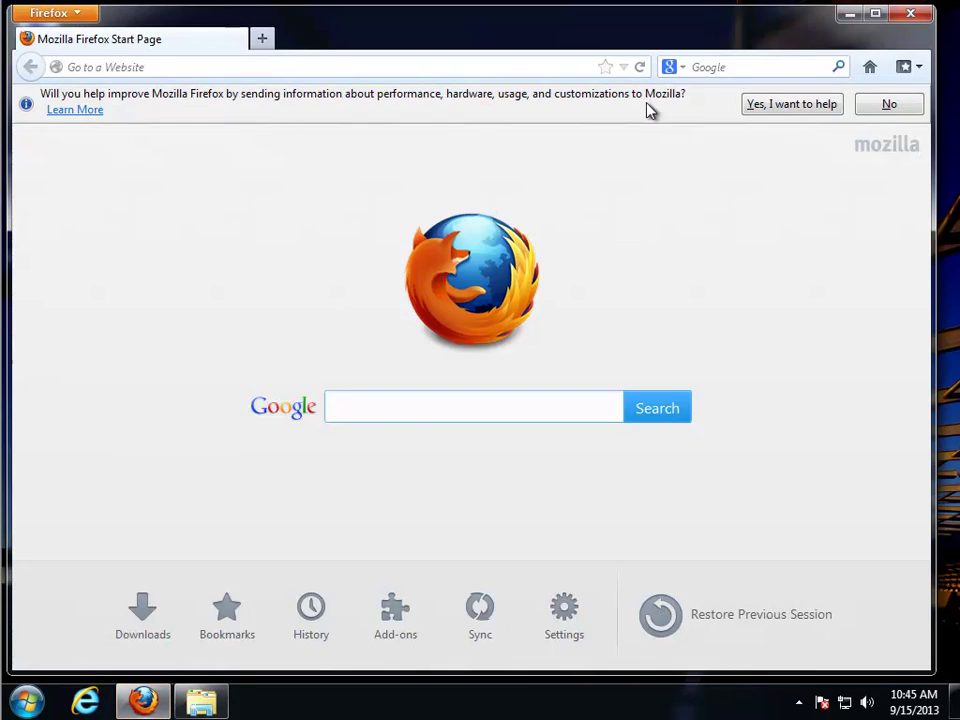
click(892, 106)
click(78, 14)
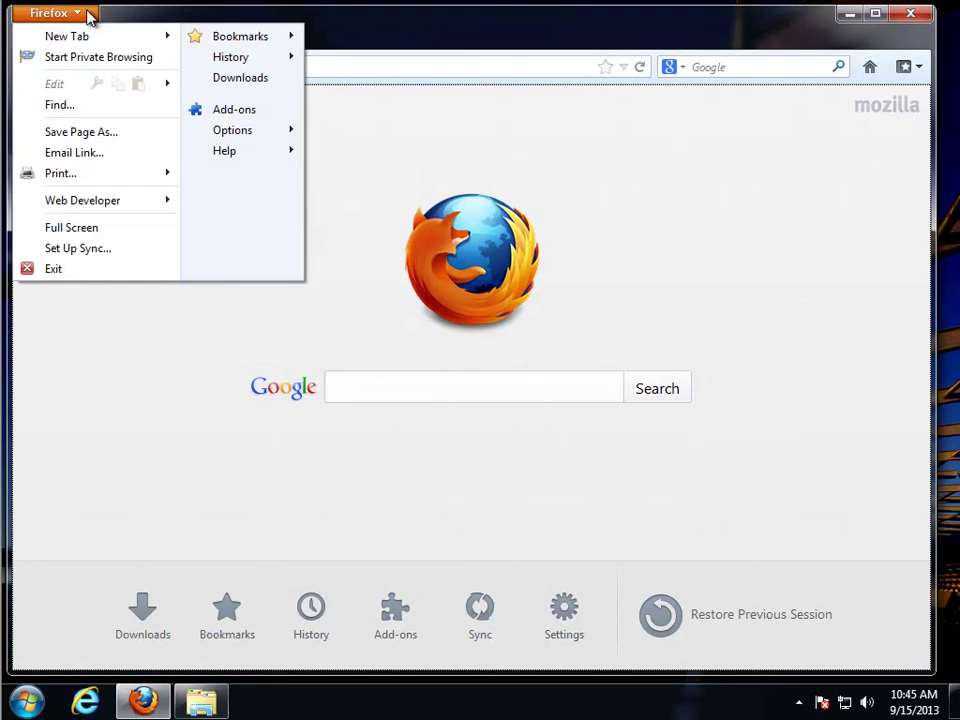
click(221, 130)
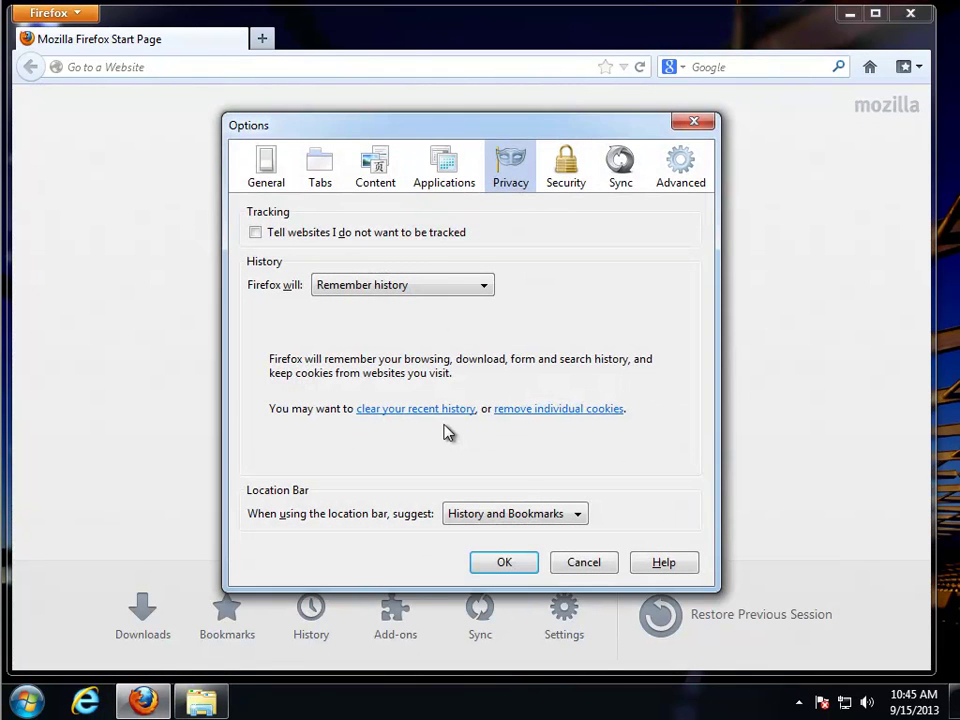
click(464, 410)
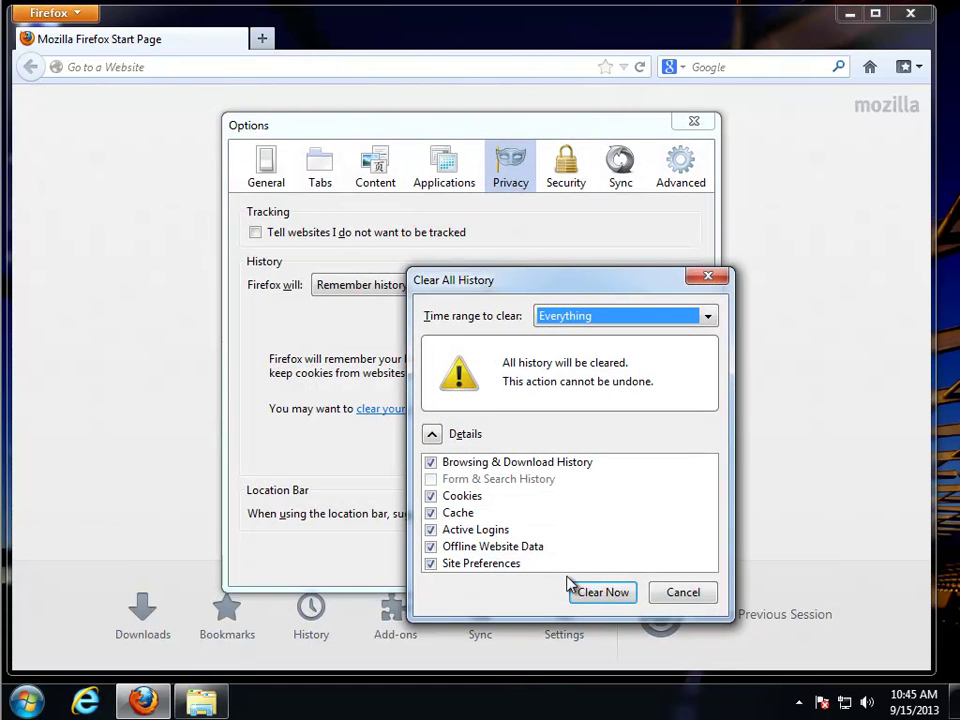
key(Return)
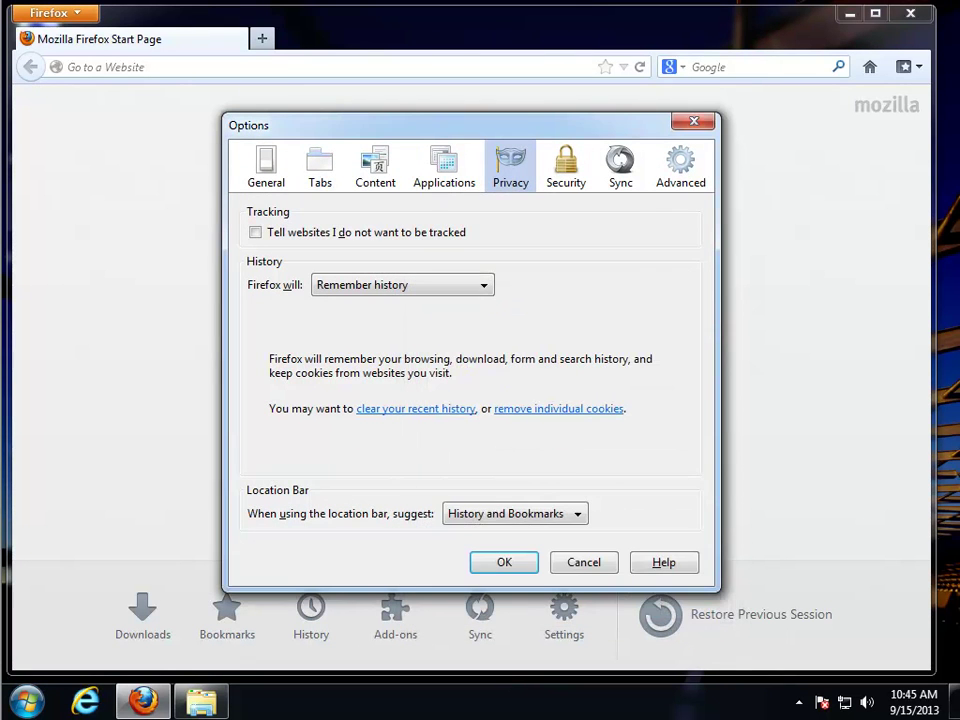
click(525, 568)
Step: In Internet Explorer, delete the browsing history with all data categories selected, then dismiss Internet Options and close the browser
click(102, 704)
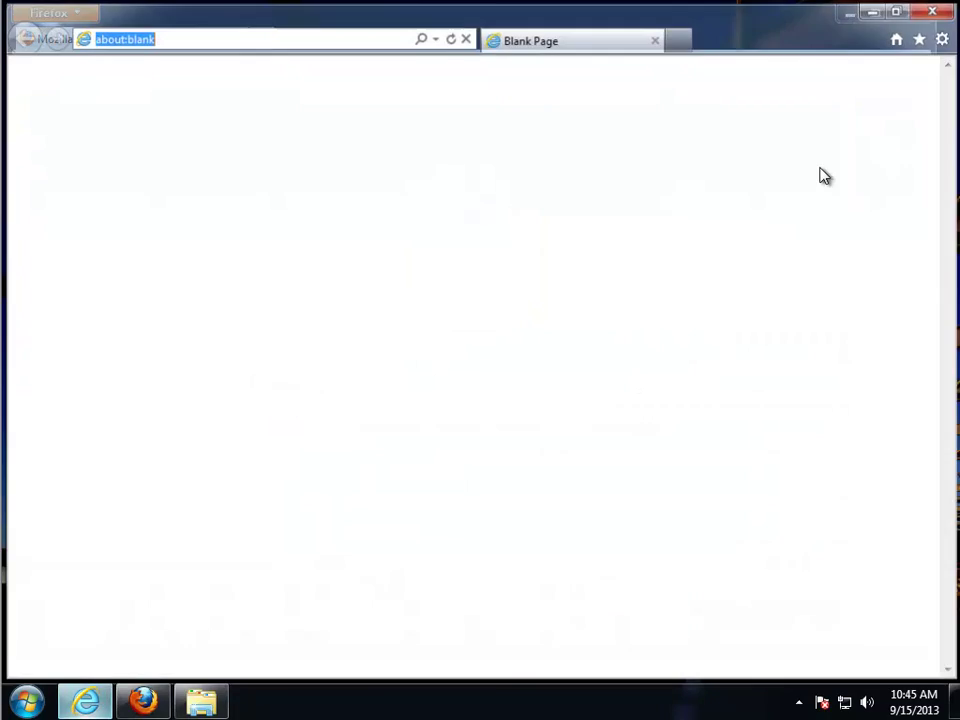
click(946, 37)
click(858, 240)
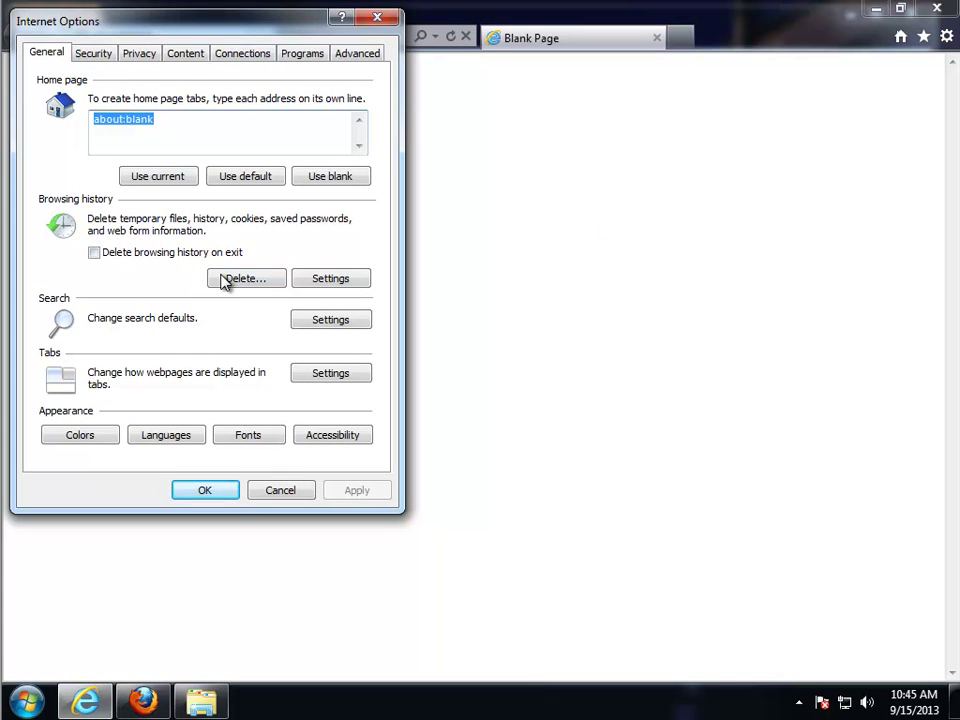
click(278, 283)
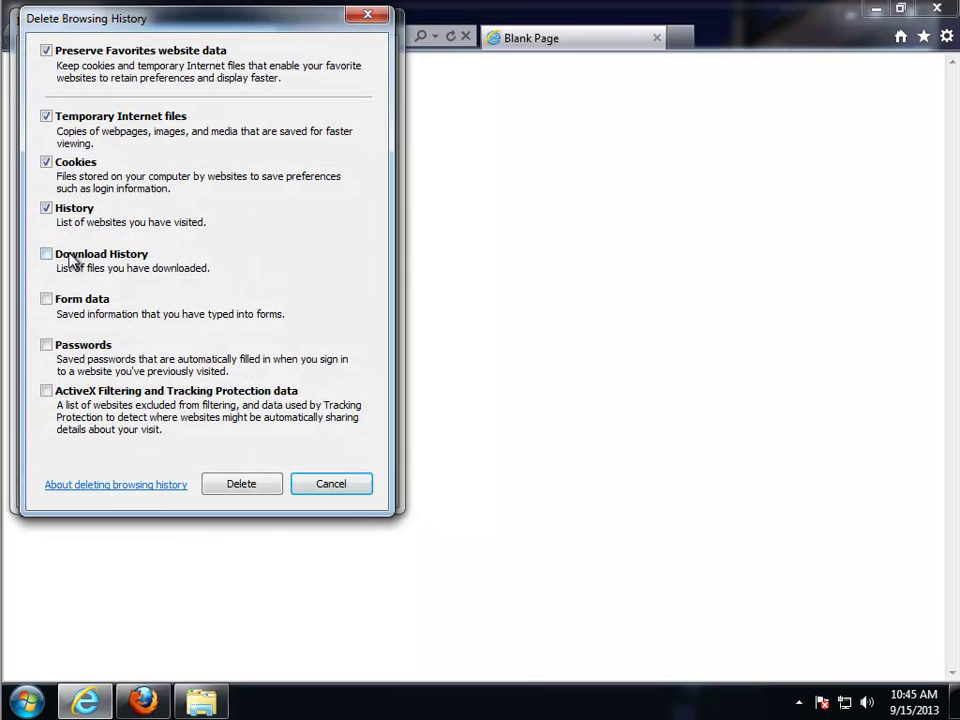
click(72, 309)
drag(163, 19, 548, 22)
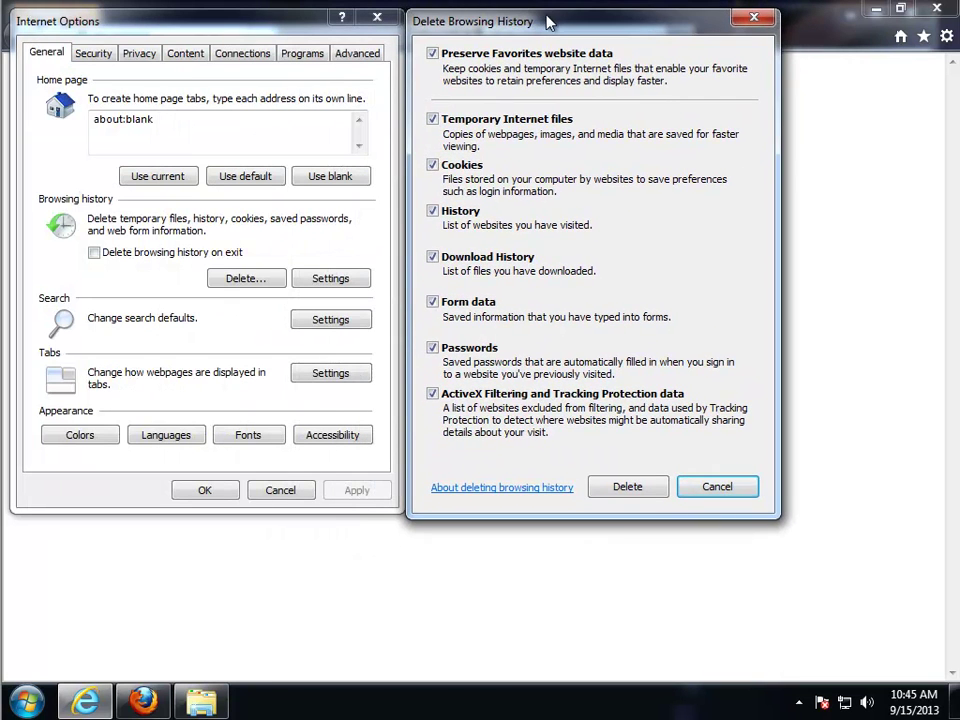
click(624, 489)
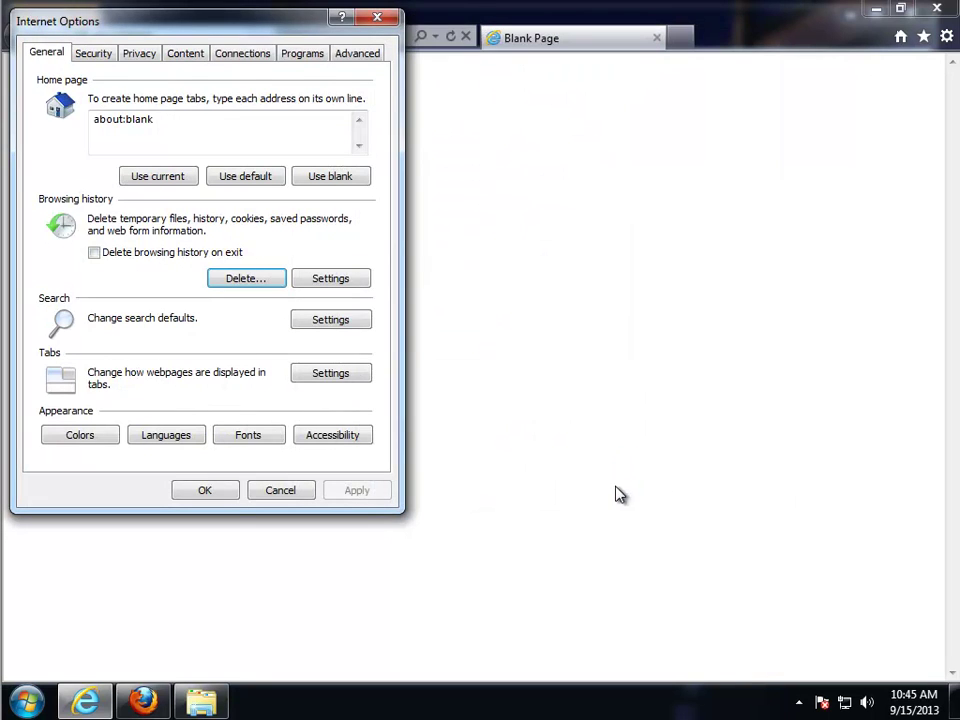
click(277, 498)
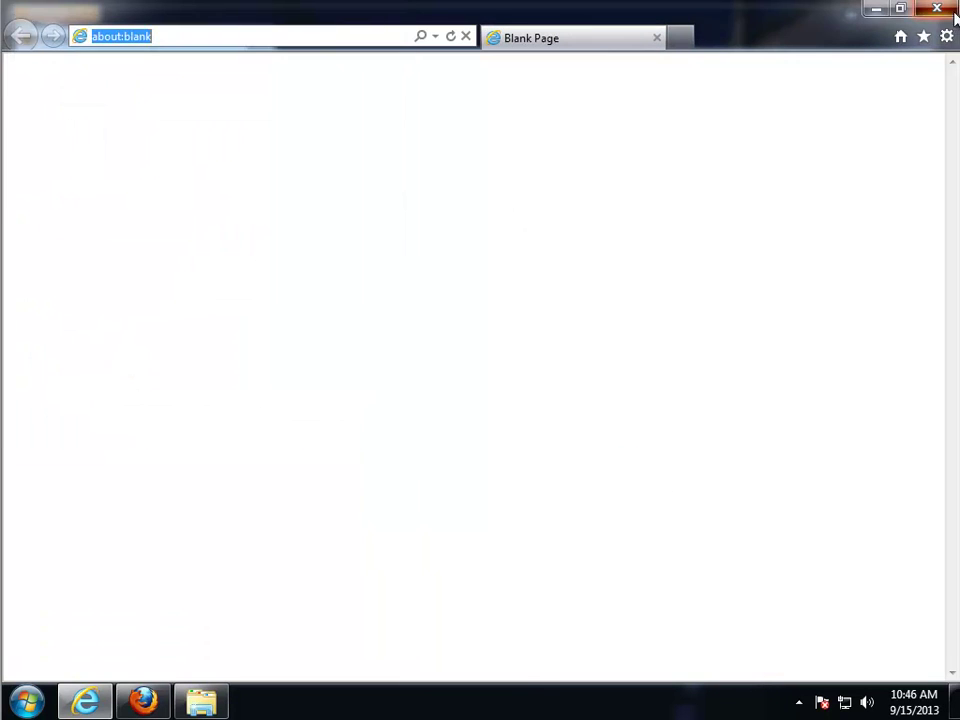
click(950, 12)
Step: Close Firefox and refresh the desktop
right_click(388, 296)
click(921, 17)
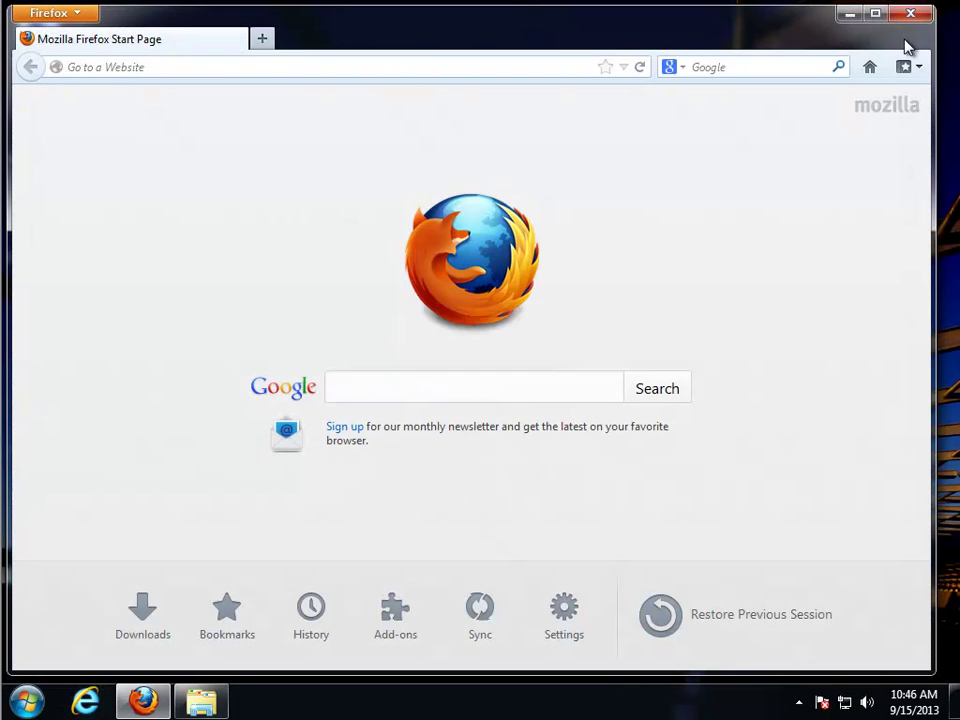
click(910, 14)
right_click(161, 223)
click(196, 272)
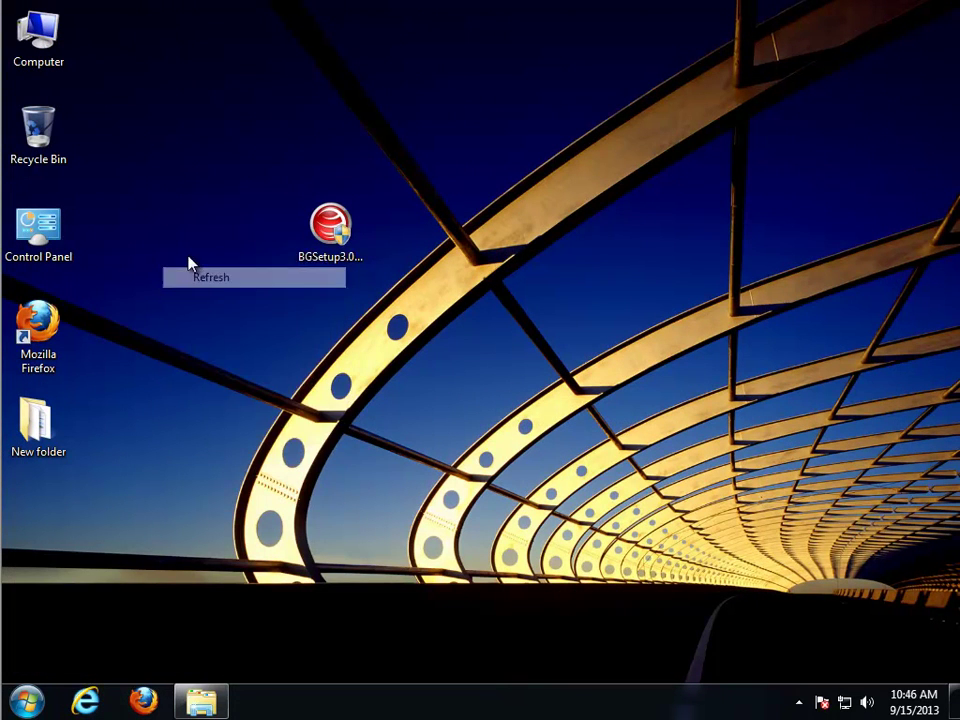
Step: Show the Restart option among the shutdown choices and return to the desktop without restarting
click(26, 700)
click(330, 653)
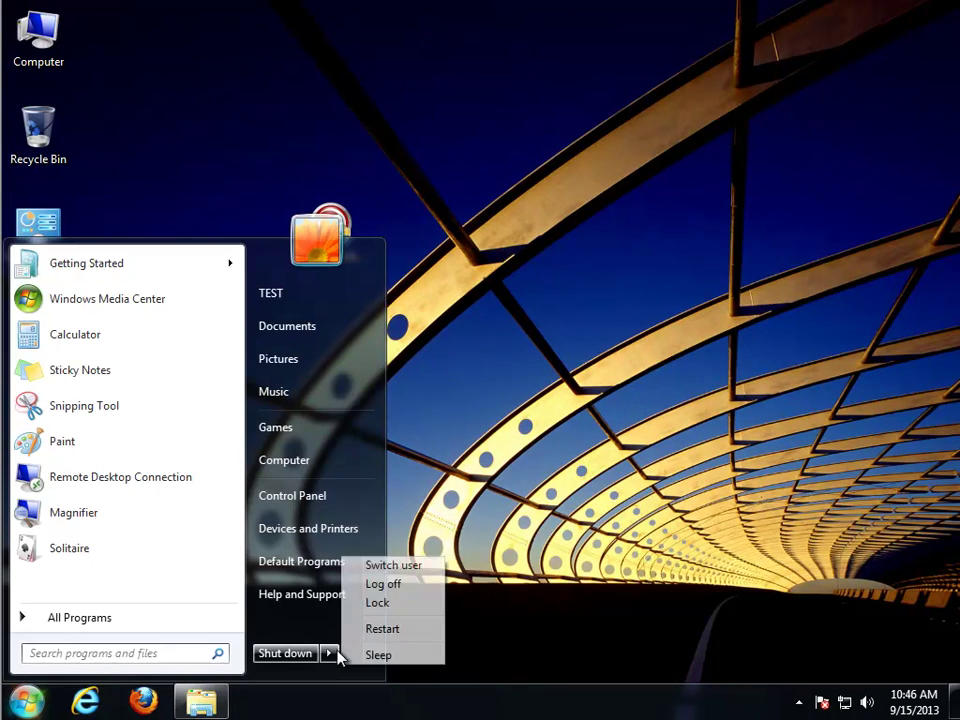
right_click(508, 222)
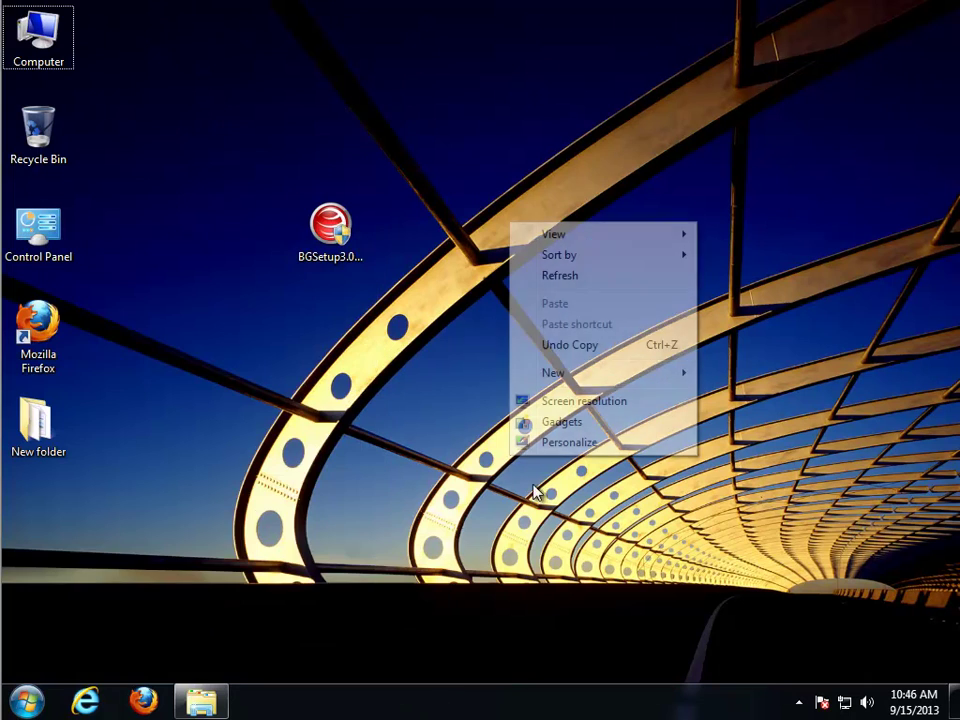
click(600, 275)
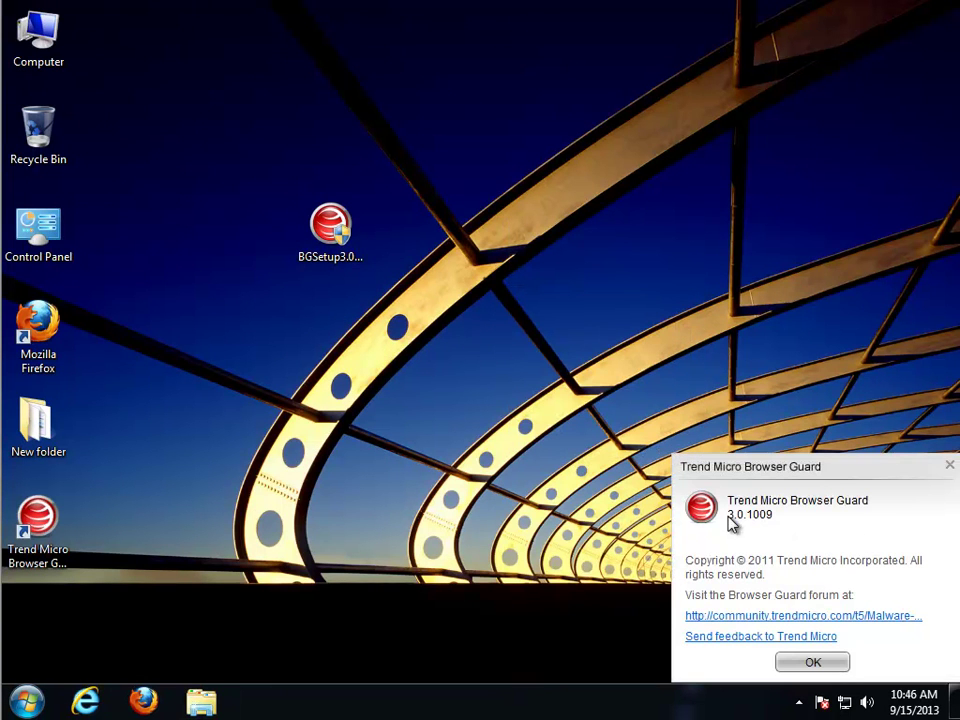
Step: Inspect the full target path in the properties of the Uninstall Trend Micro Browser Guard shortcut, then dismiss the properties without changes
click(40, 701)
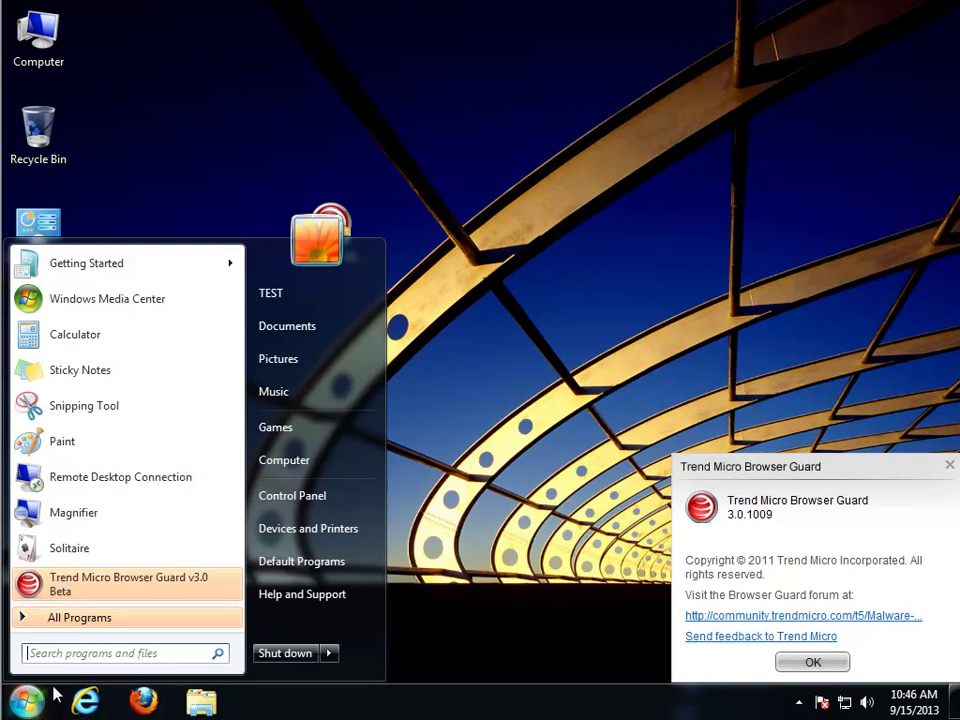
click(120, 624)
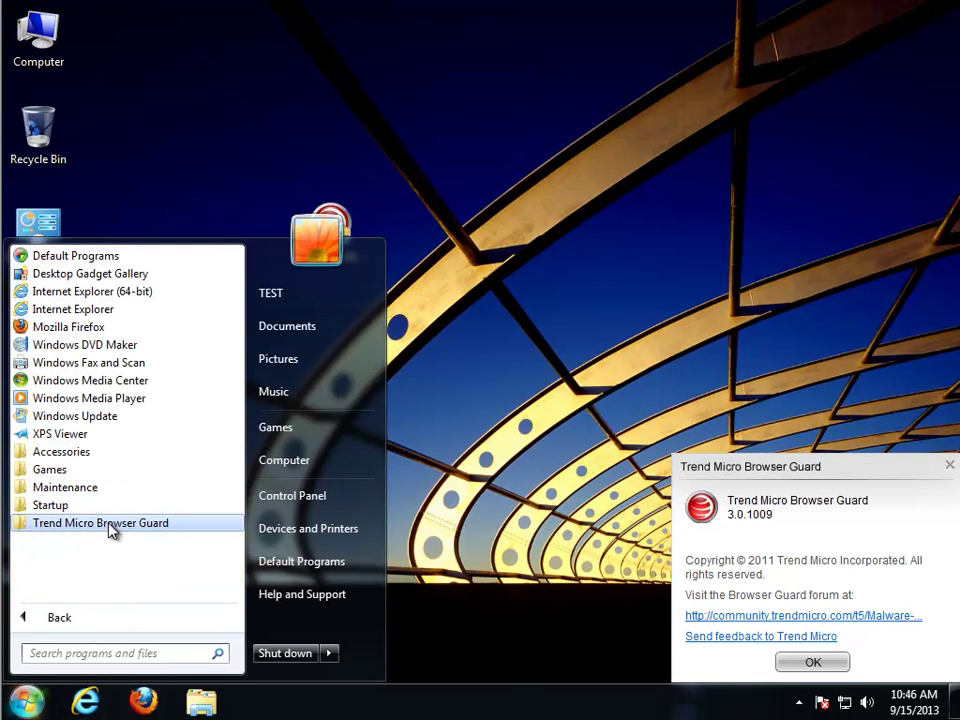
click(107, 525)
right_click(166, 585)
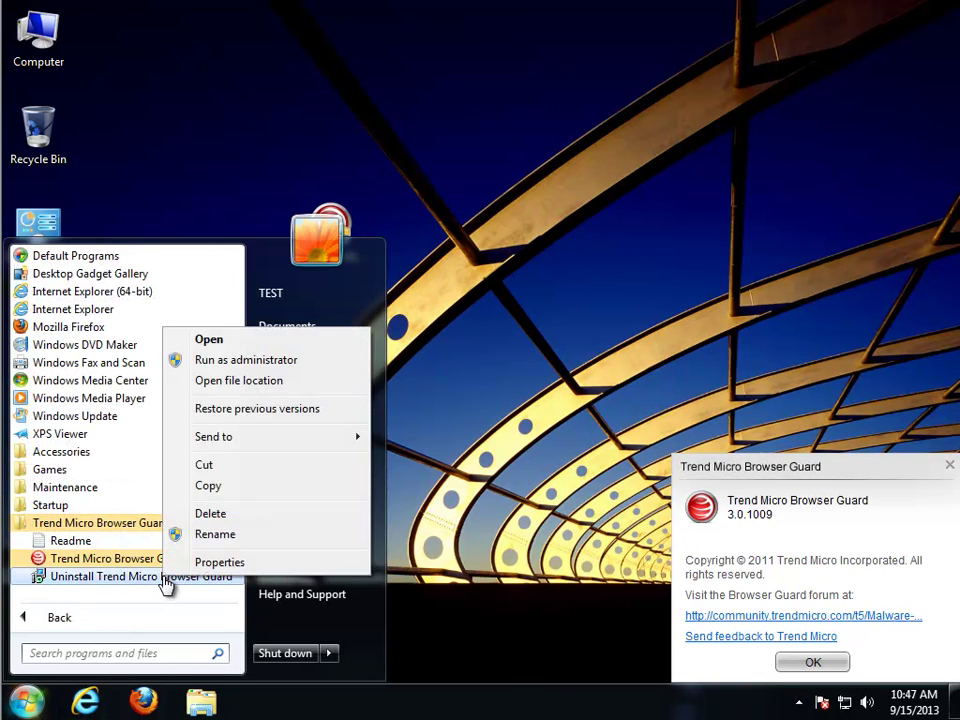
click(252, 565)
drag(463, 375, 283, 377)
click(476, 370)
drag(441, 370, 707, 381)
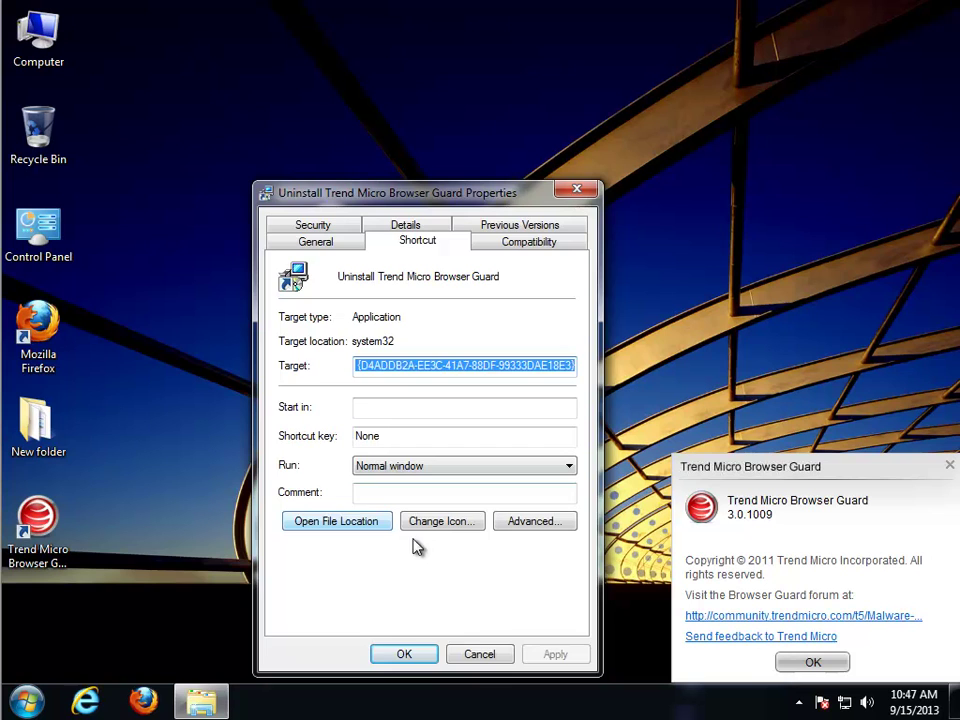
click(479, 654)
Step: Launch Uninstall Trend Micro Browser Guard from its program group and move the Windows Installer confirmation beside the Browser Guard version window
click(27, 701)
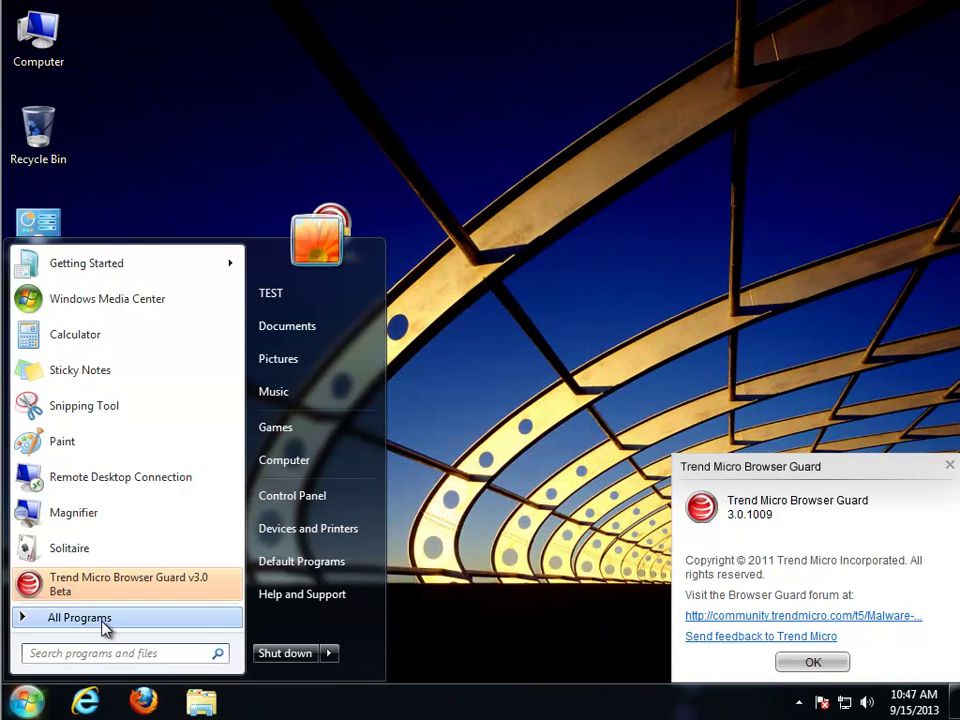
click(102, 621)
click(125, 527)
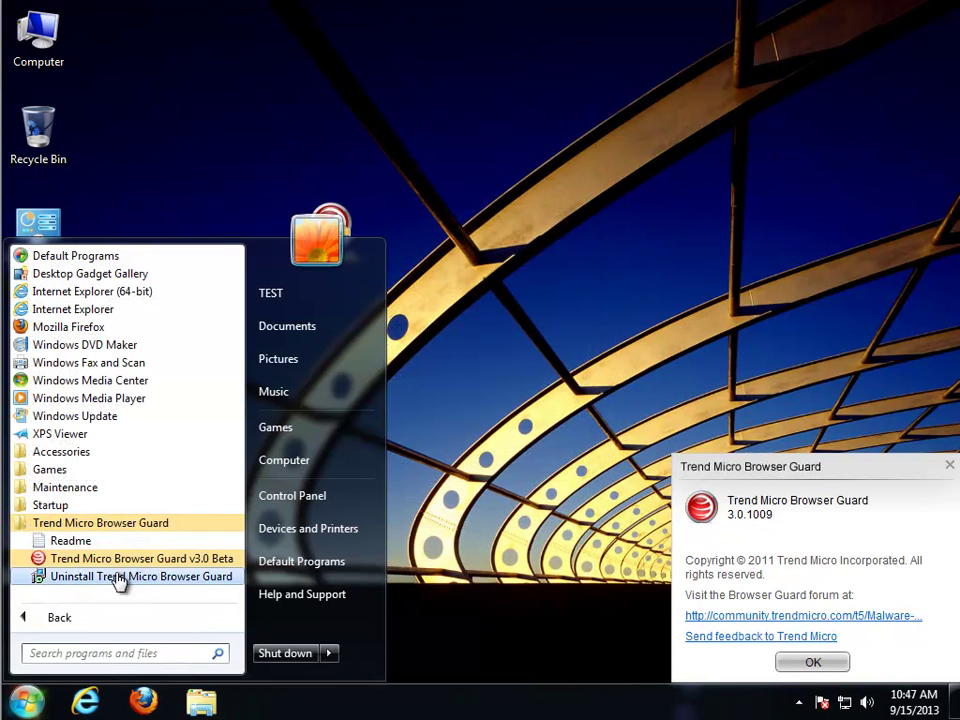
click(174, 577)
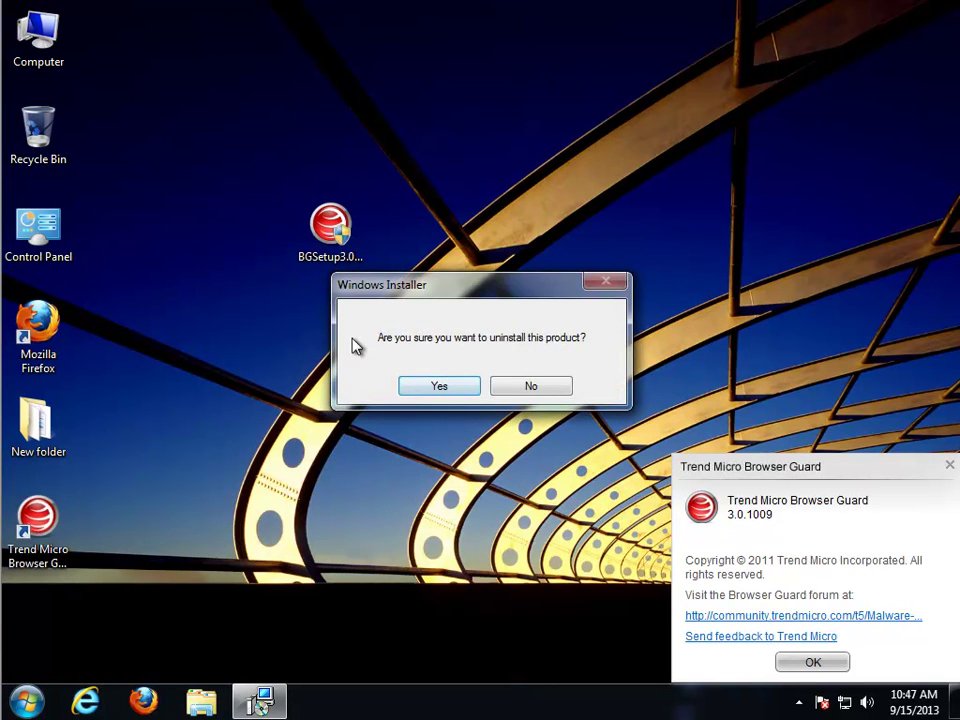
drag(462, 303, 489, 558)
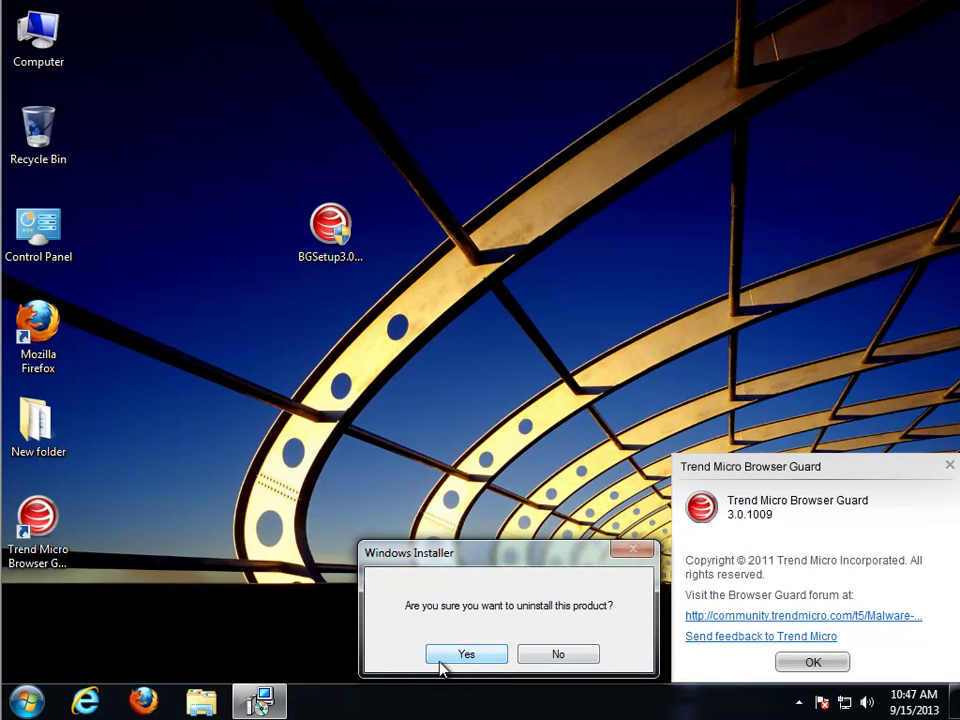